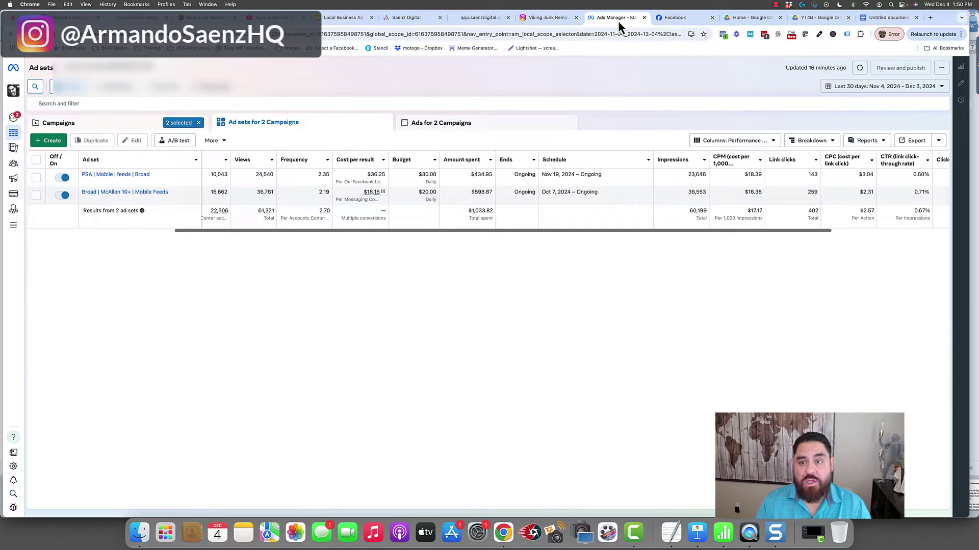
Leave the two-campaign ad set report and switch to the Facebook Page
left_click(669, 20)
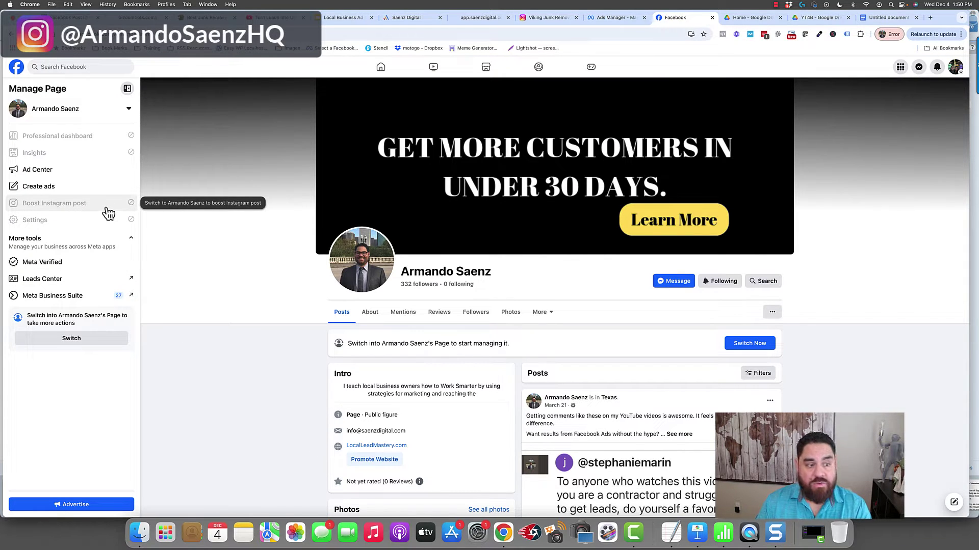
Open the Leads Center from the Facebook Page's Manage Page sidebar
left_click(53, 284)
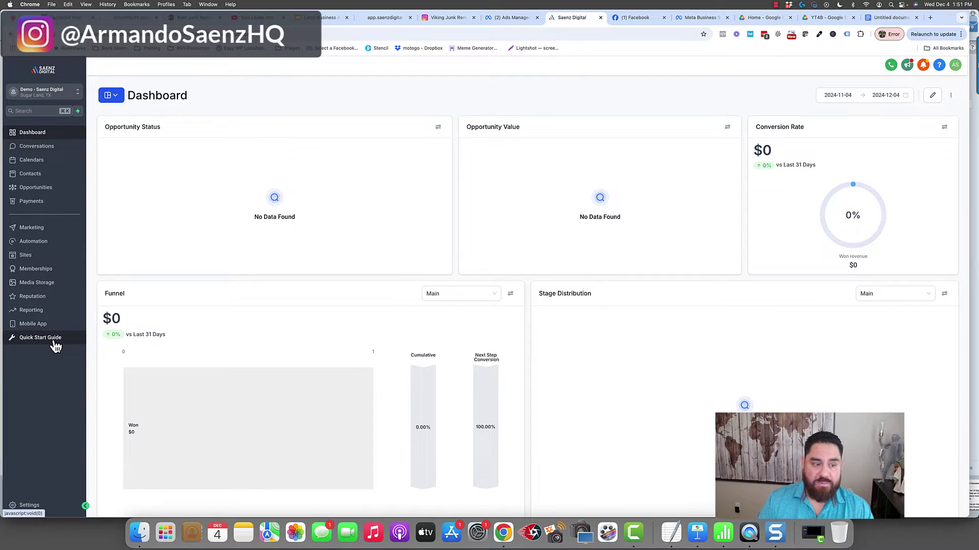
Go to Settings > Integrations and verify Facebook shows Connected with Demo Page, checking its ad accounts
left_click(28, 505)
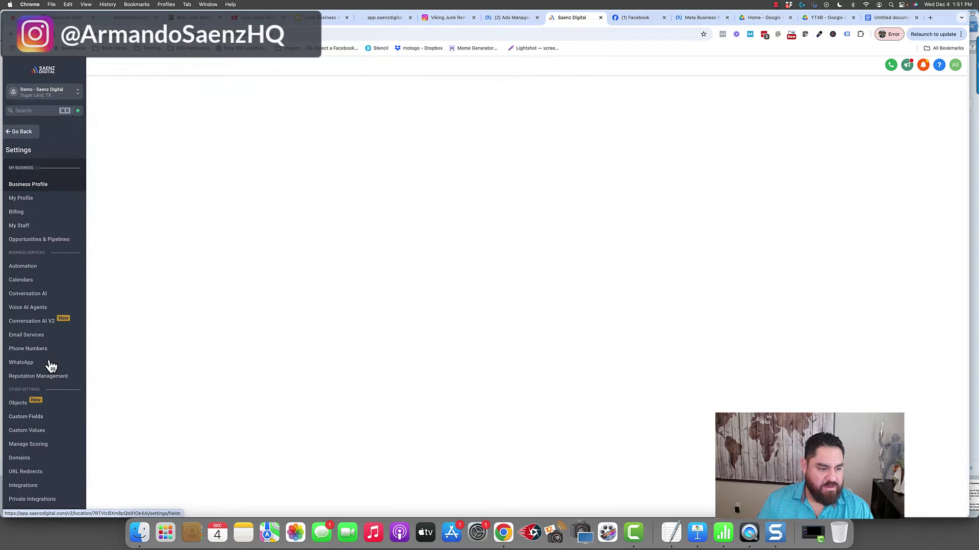
left_click(30, 484)
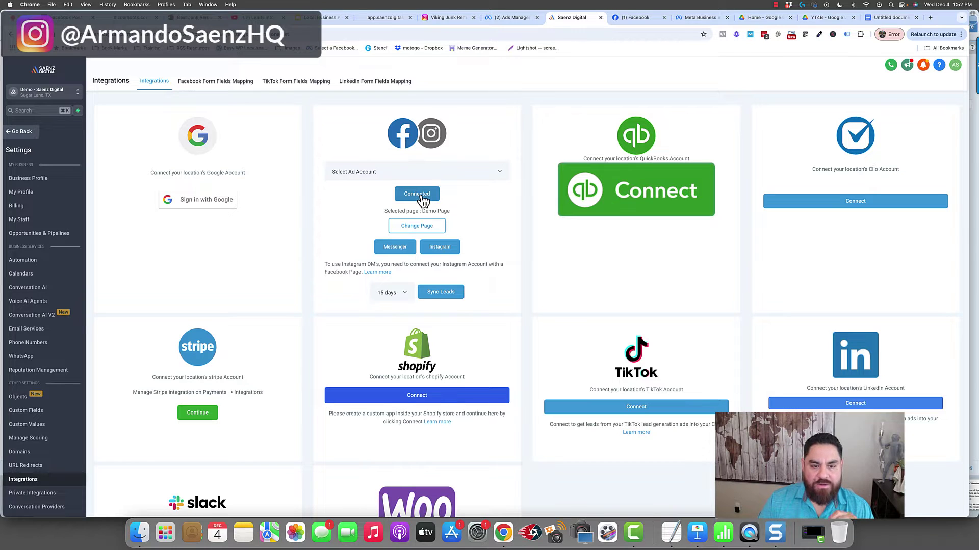
left_click_drag(383, 211, 463, 220)
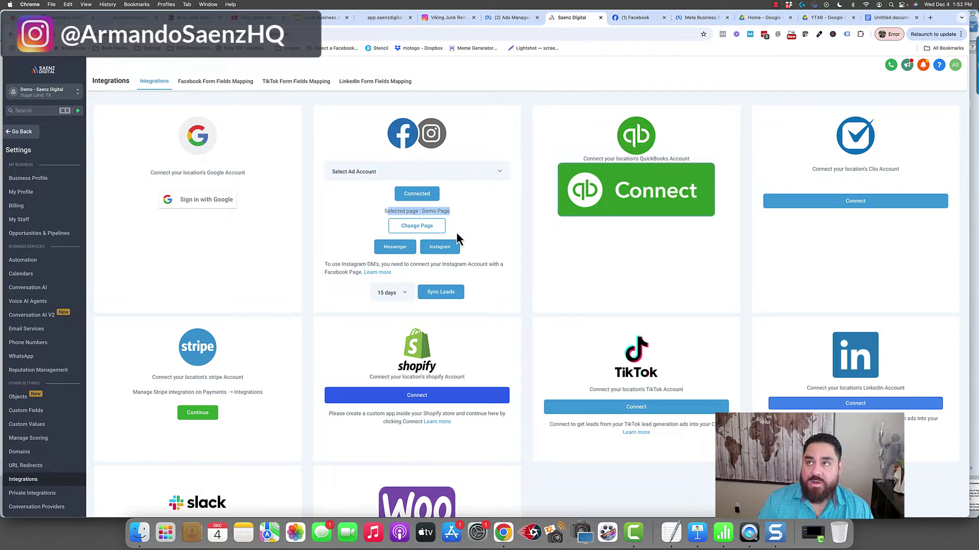
left_click(502, 172)
left_click(512, 170)
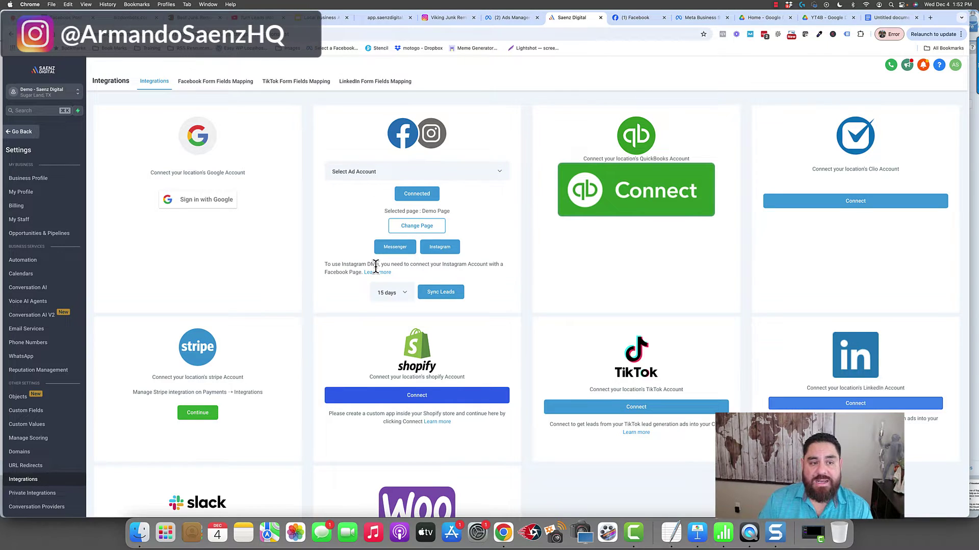
scroll(376, 265, "down", 1)
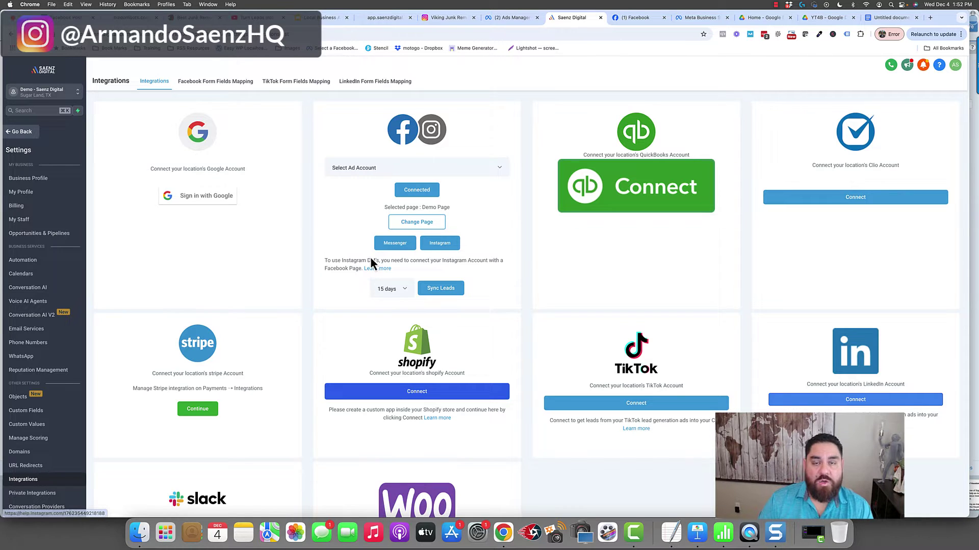
scroll(370, 256, "up", 1)
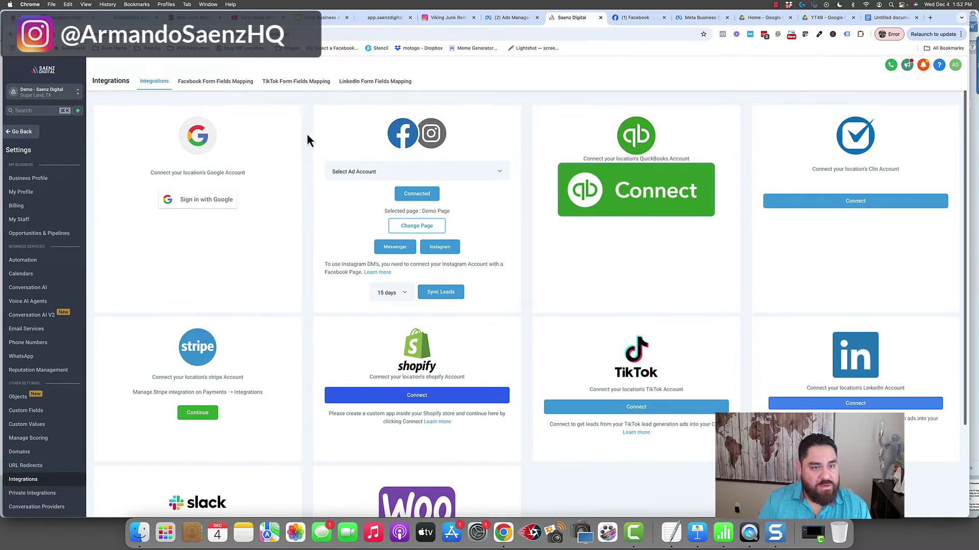
Show the Facebook Form Fields Mapping list and locate the unmapped Junk1 form on Demo Page
left_click(219, 87)
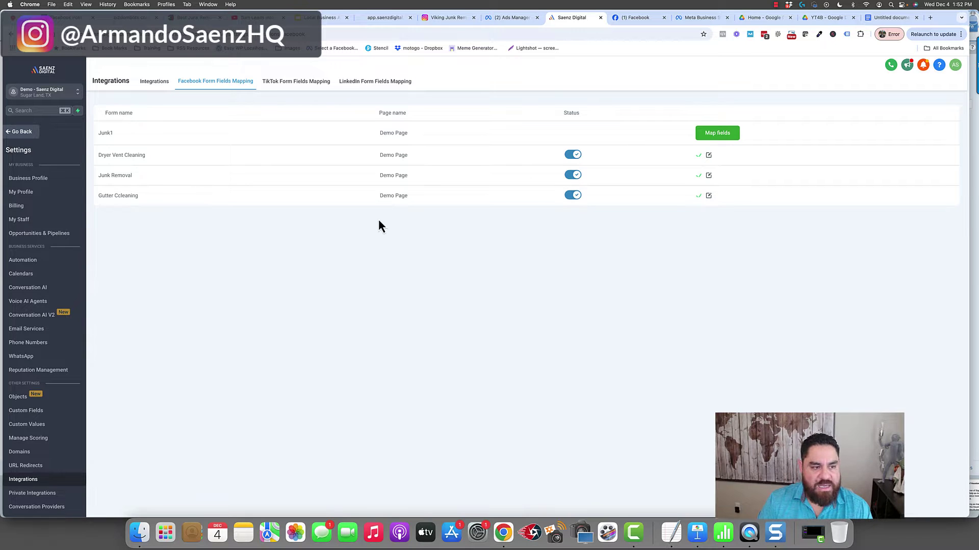
left_click_drag(98, 133, 534, 137)
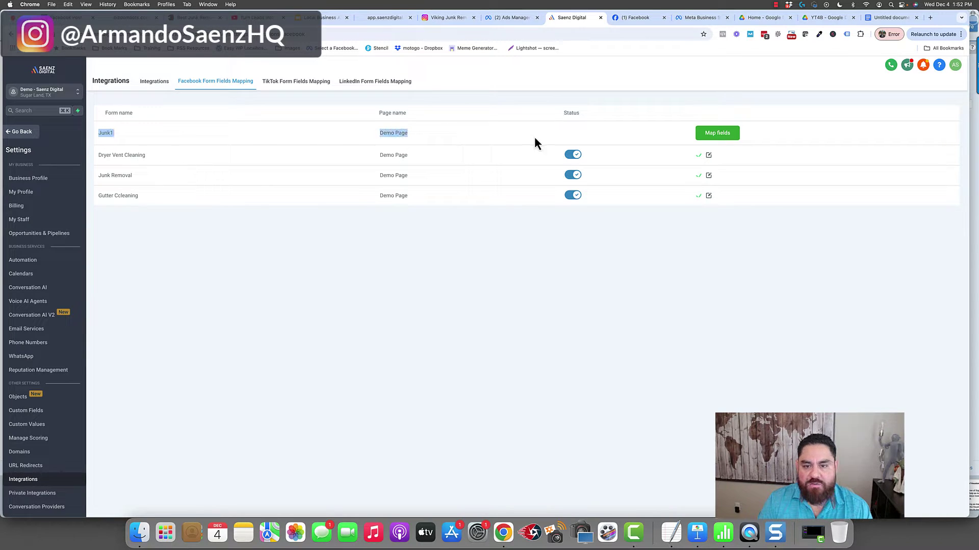
left_click(566, 133)
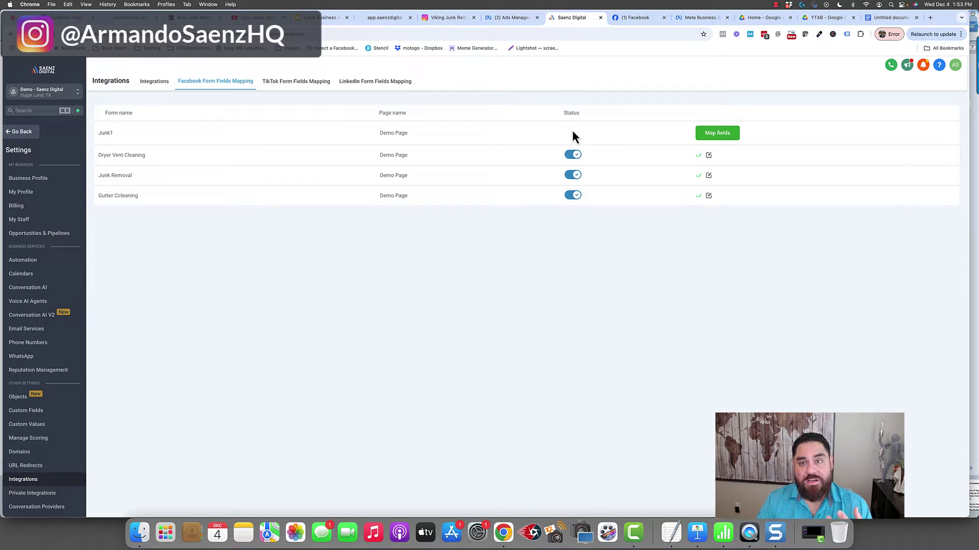
Inspect Junk1's field mapping options for Full name and the junk removal question, then close without saving
left_click(714, 135)
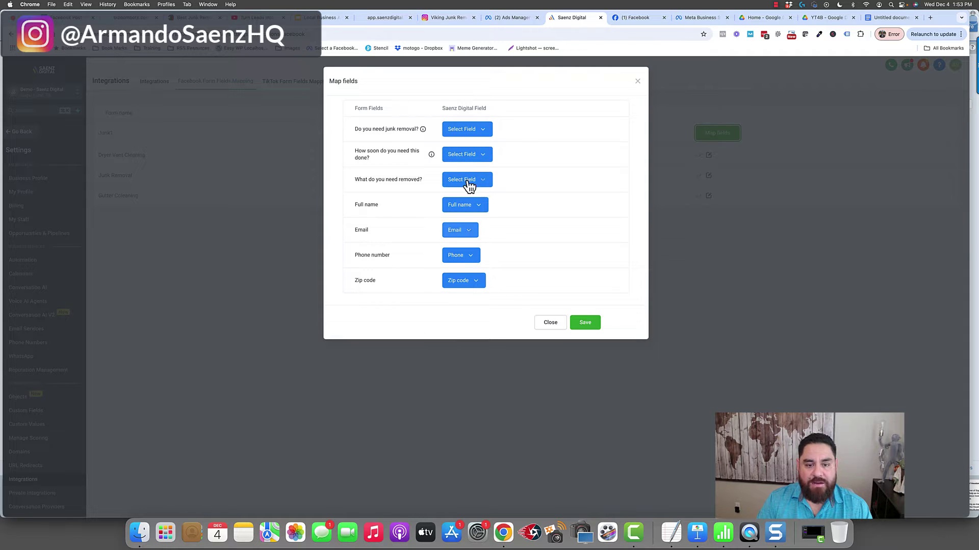
double_click(367, 203)
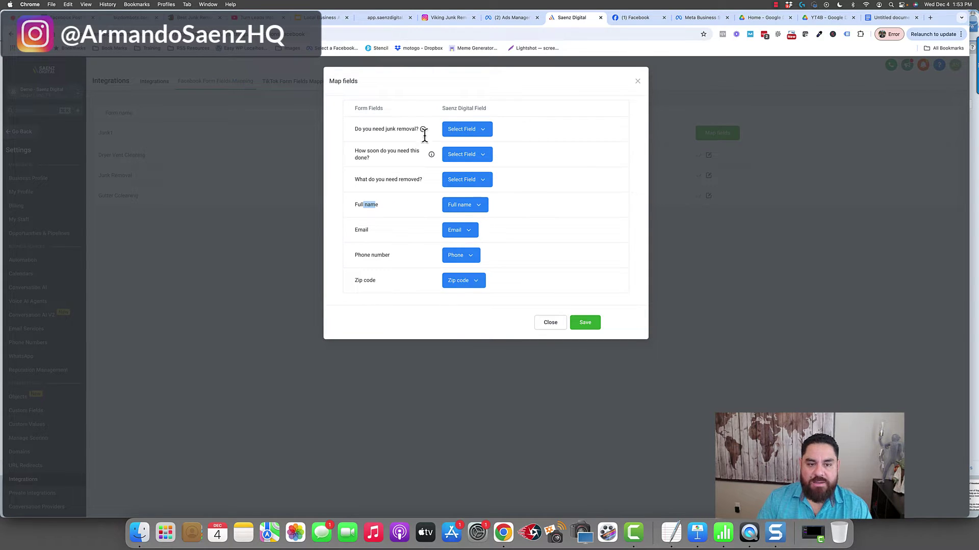
left_click_drag(417, 130, 358, 131)
left_click(482, 133)
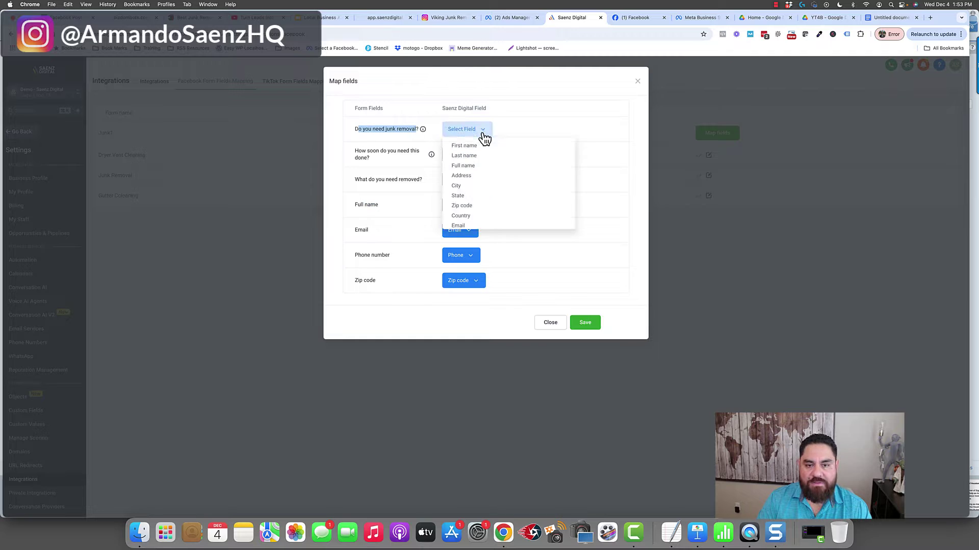
scroll(487, 211, "down", 10)
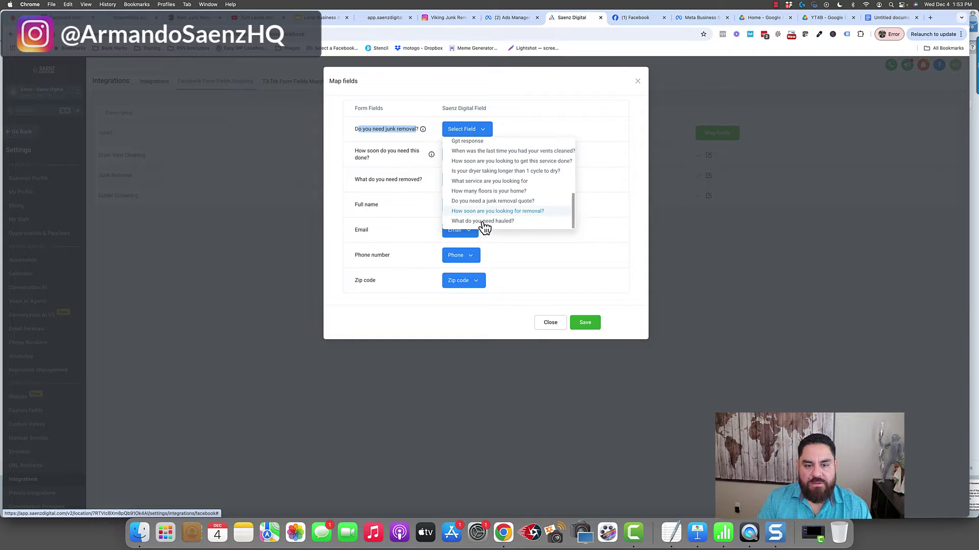
key("Escape")
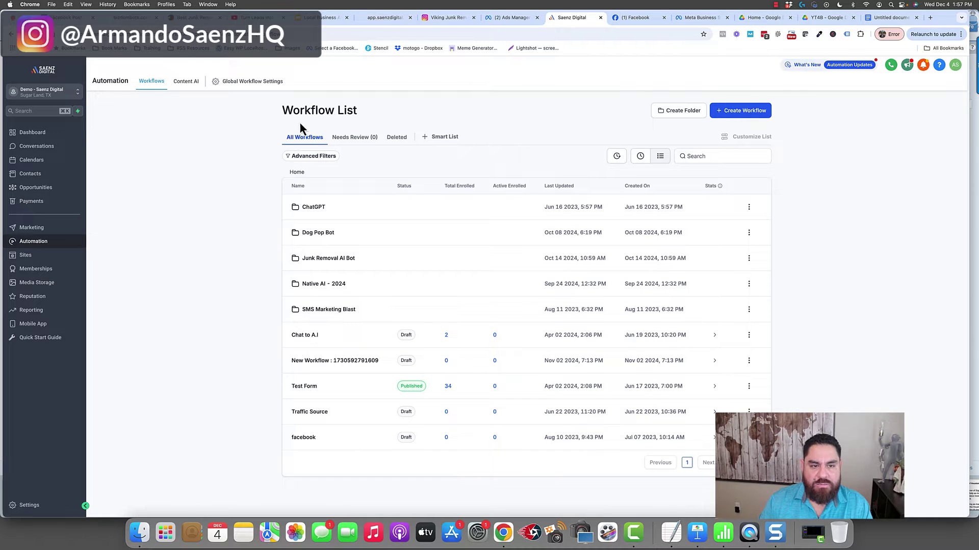
Browse the Junk Removal AI Bot folder, return to the top-level workflow list, and start a new workflow
left_click_drag(295, 111, 356, 111)
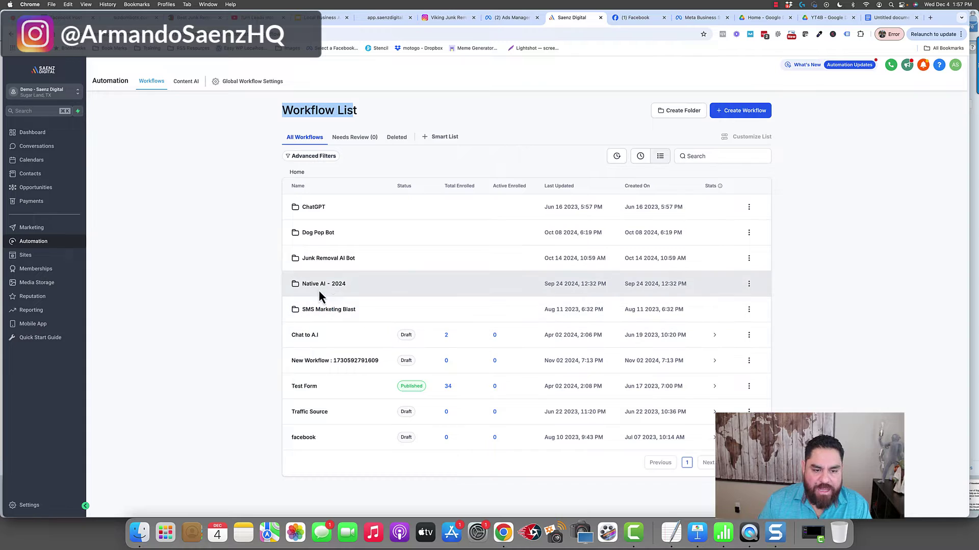
left_click(327, 260)
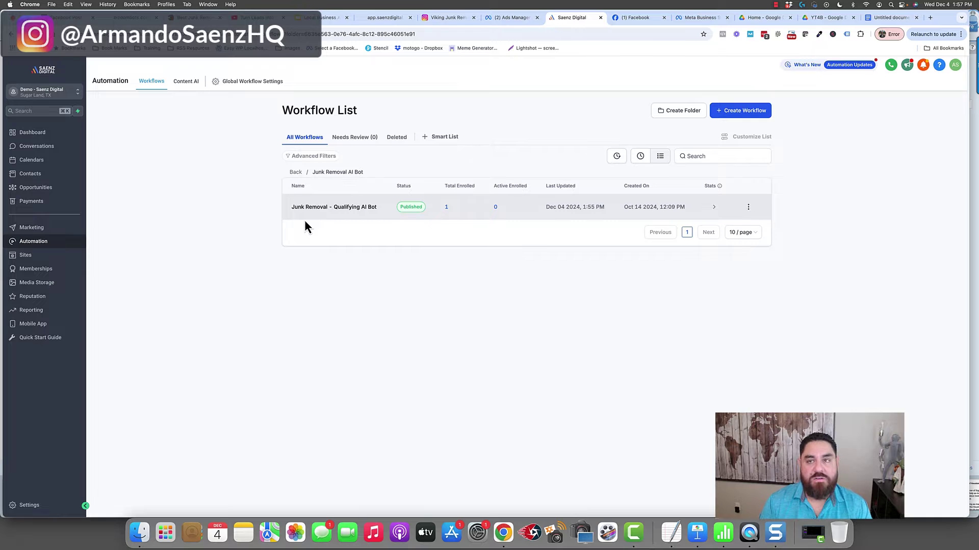
key("super+bracketleft")
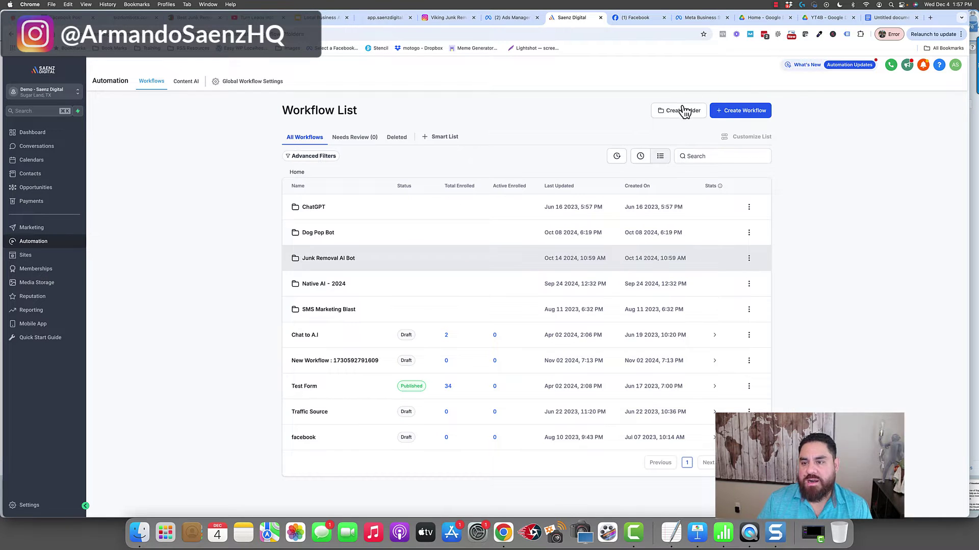
left_click(736, 110)
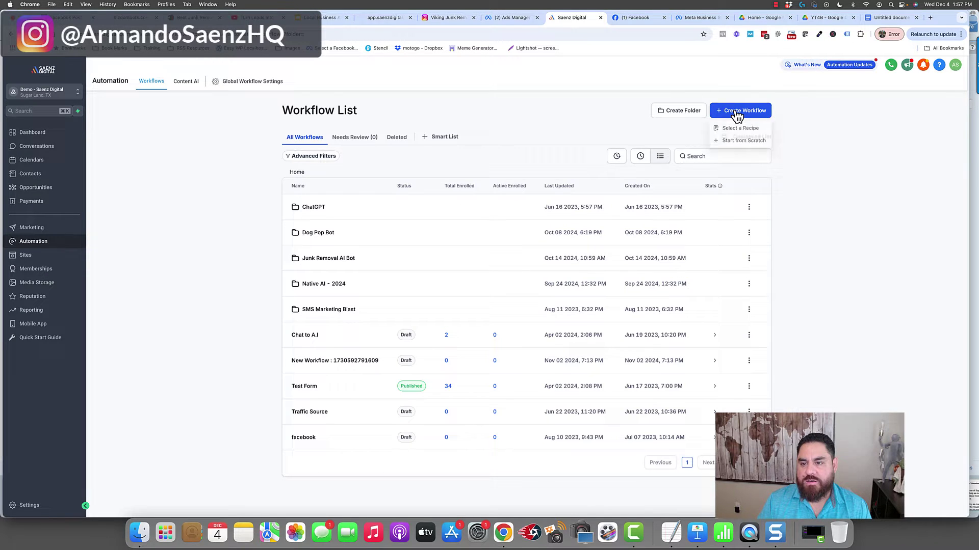
Start a blank workflow from scratch and name it 'demo'
left_click(733, 145)
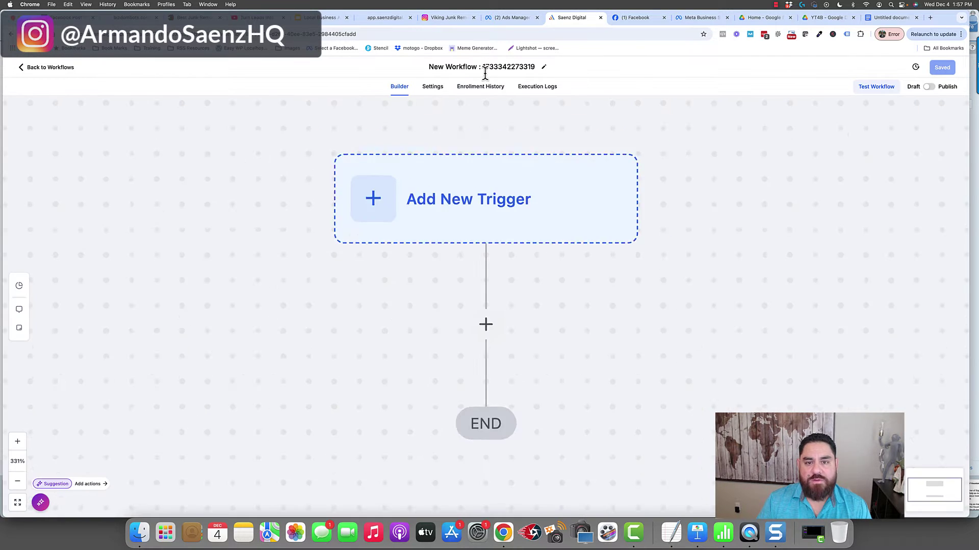
left_click(481, 65)
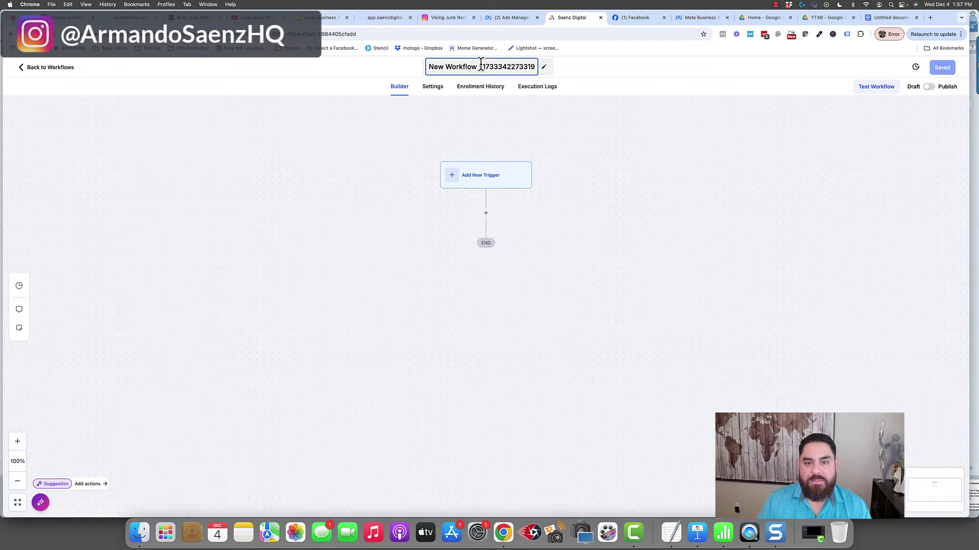
type("demo")
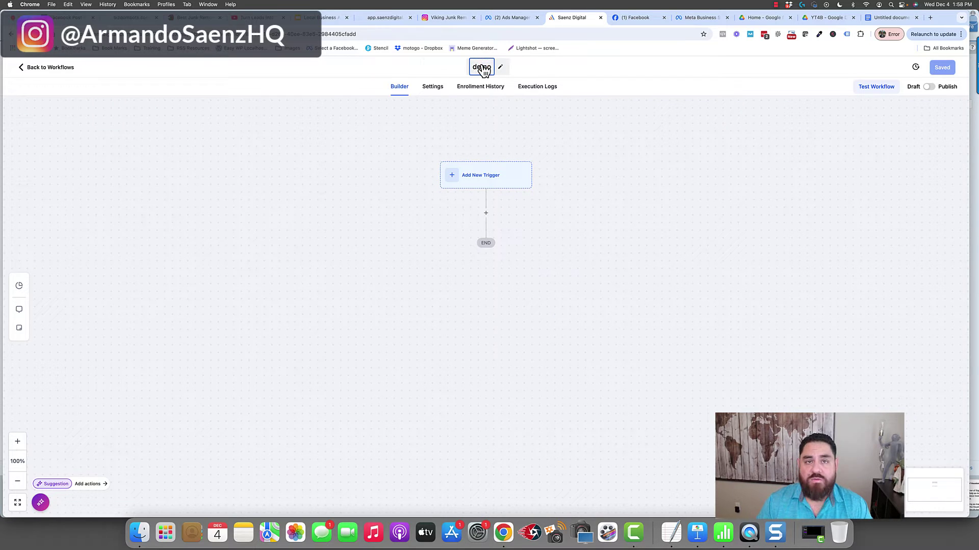
left_click(485, 195)
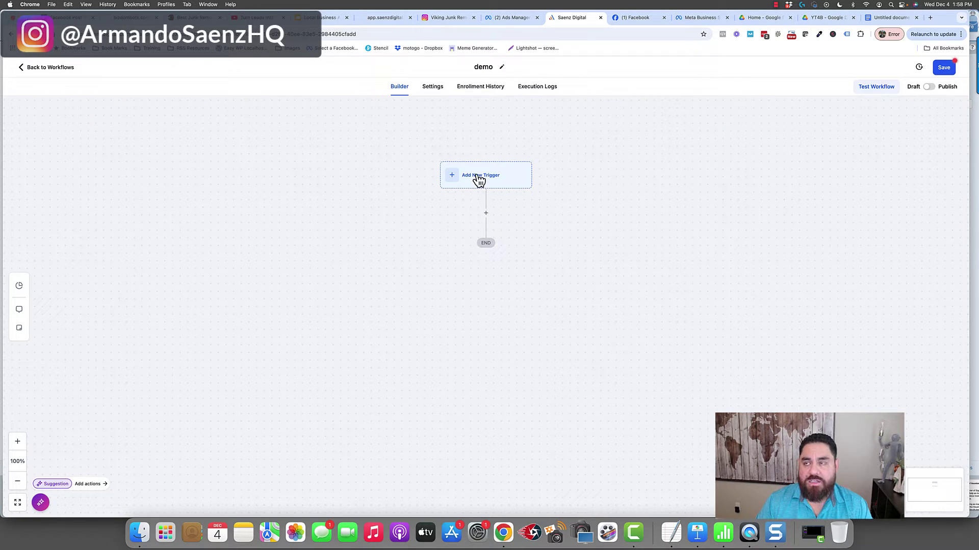
Add a Facebook Lead Form Submitted trigger filtered to Page Demo Page and Form Junk1, and save it
left_click(478, 178)
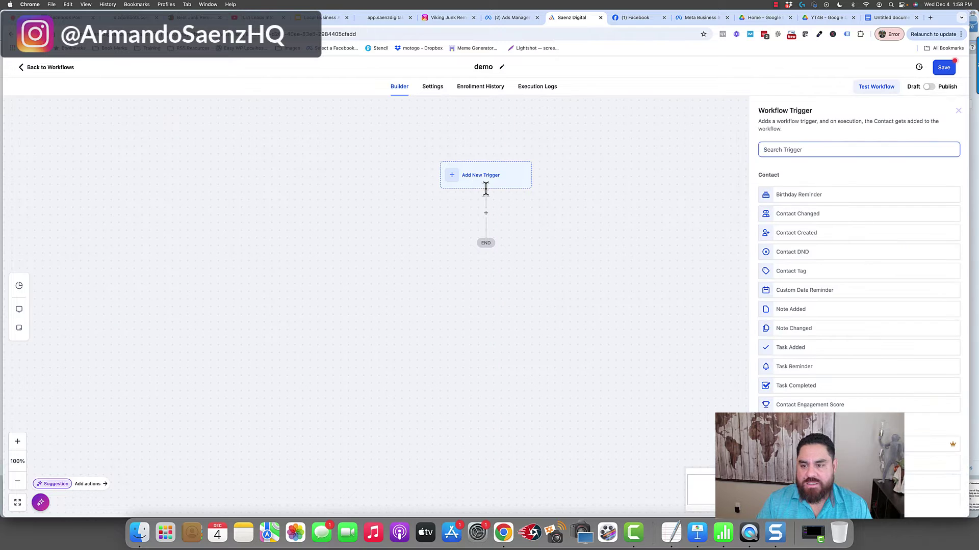
left_click(786, 148)
type("fac")
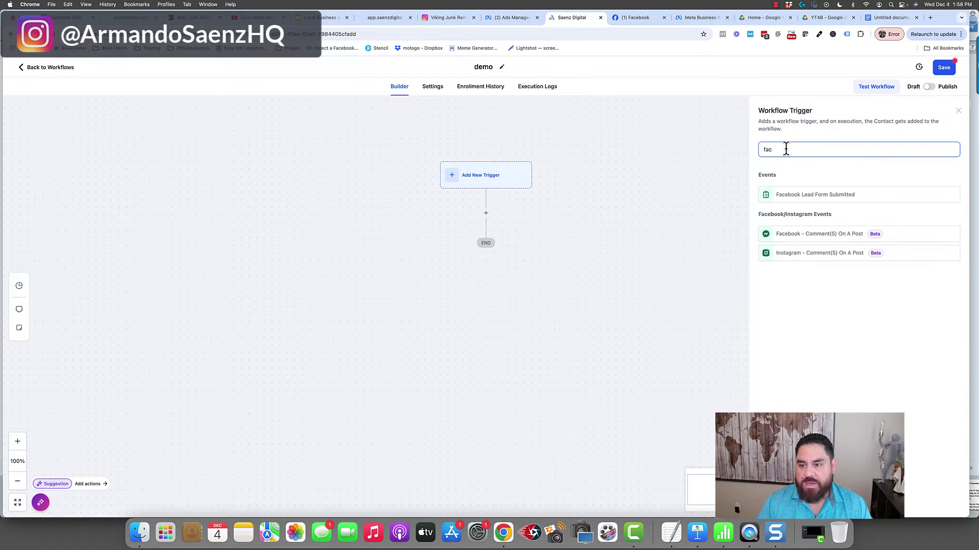
left_click(807, 202)
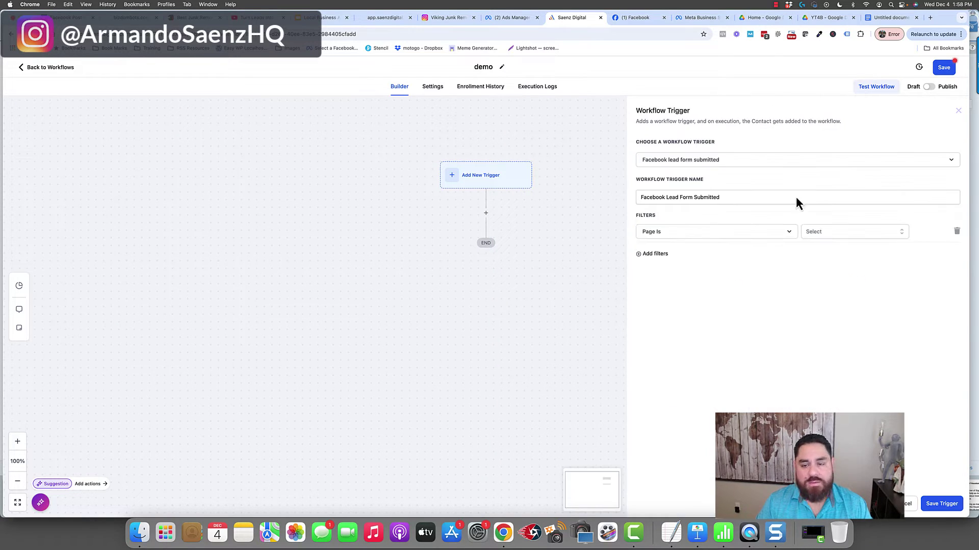
left_click(816, 234)
left_click(830, 267)
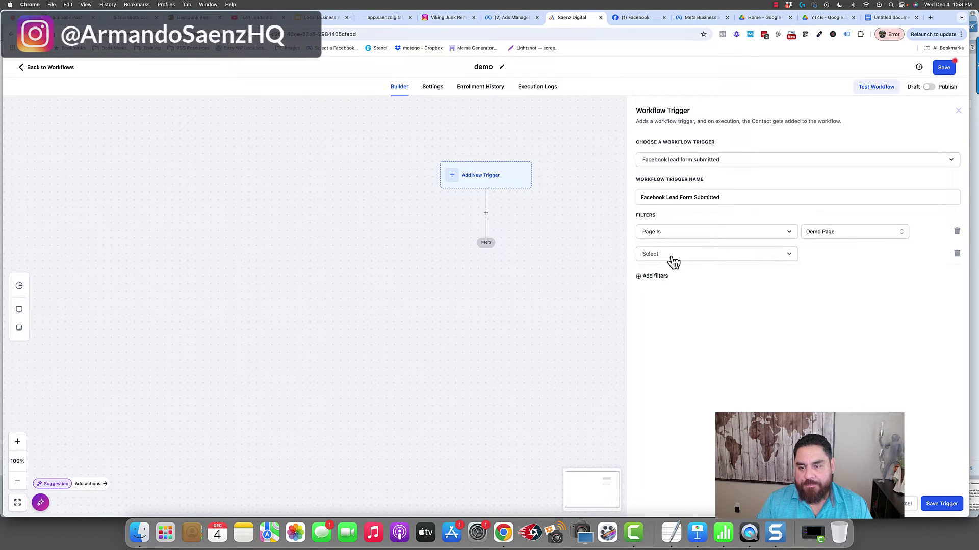
left_click(670, 256)
left_click(656, 307)
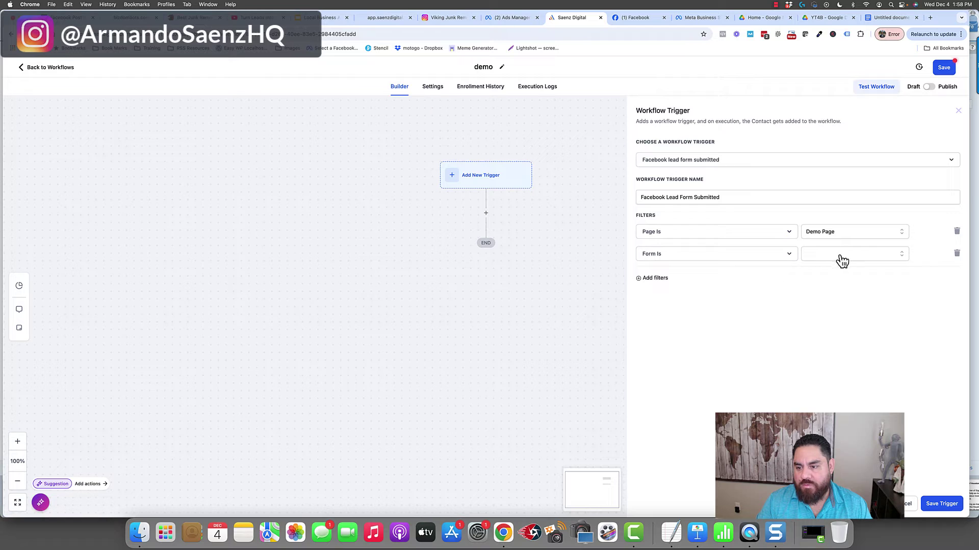
left_click(836, 255)
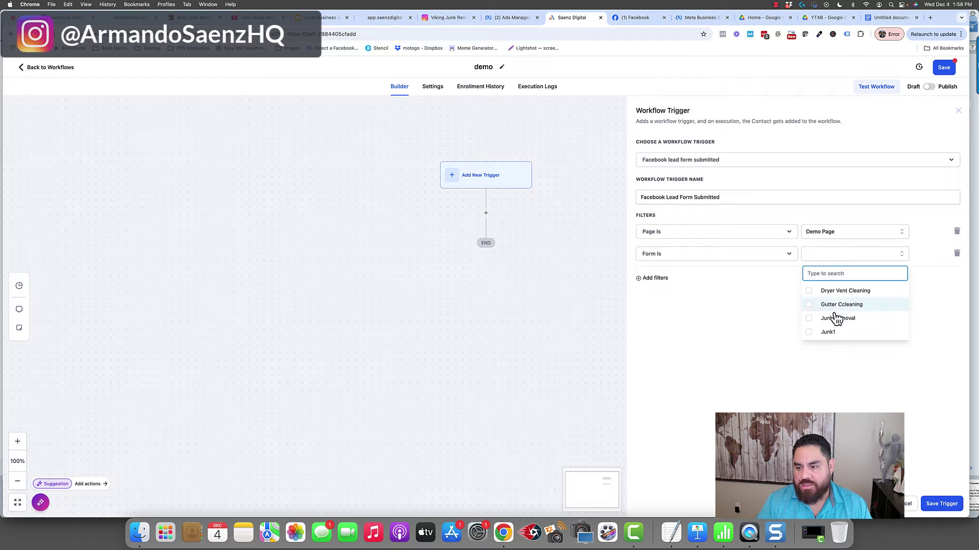
left_click(813, 336)
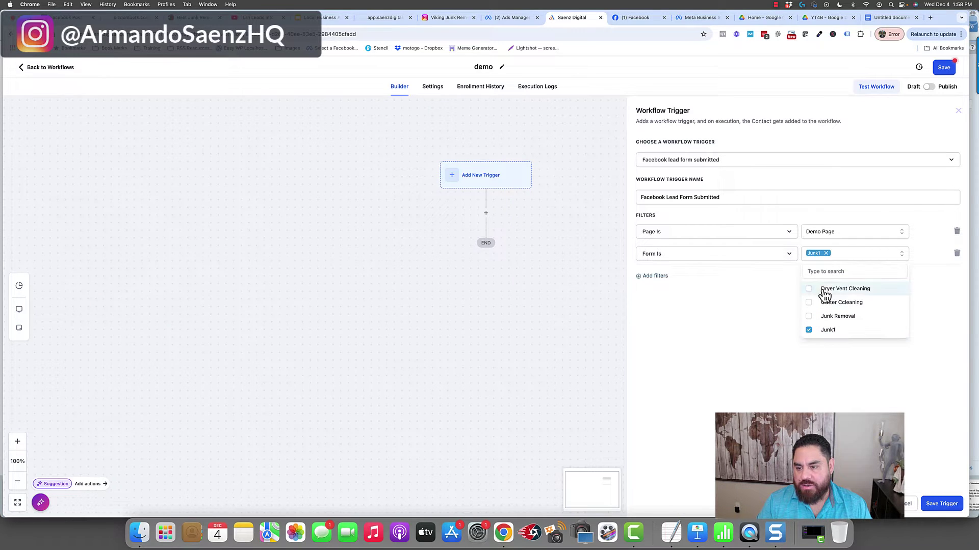
left_click(873, 381)
left_click(940, 505)
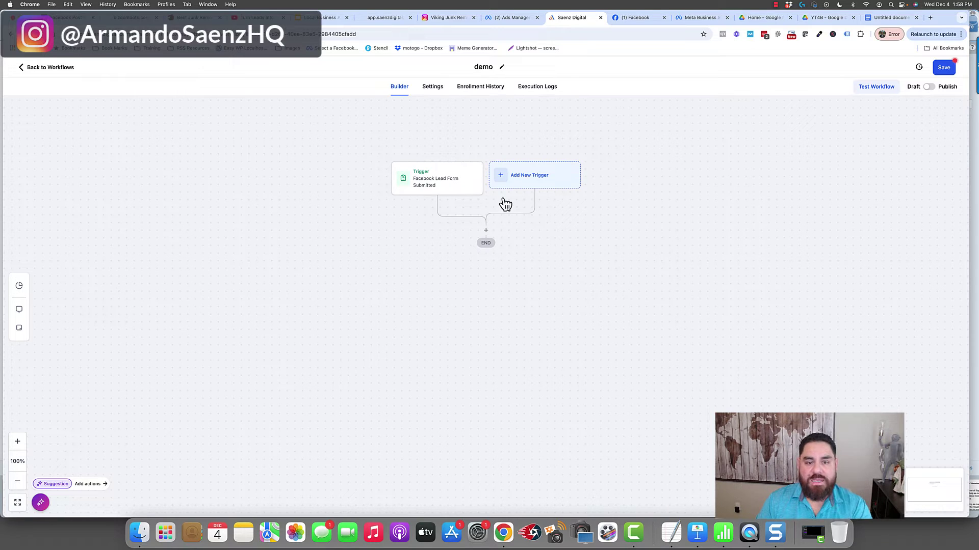
Add a Send SMS action after the trigger with a rough thank-you placeholder message, and save it
left_click(487, 231)
left_click(789, 144)
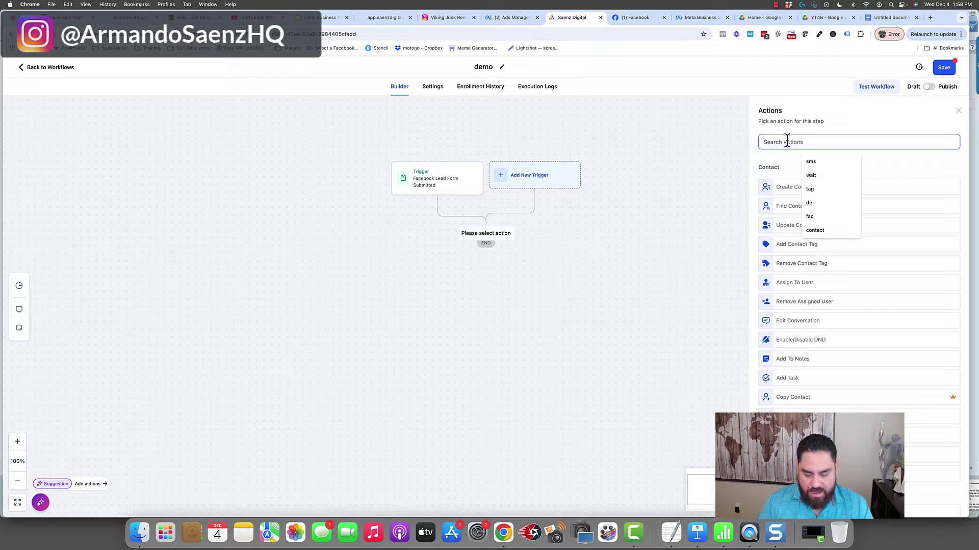
type("seme")
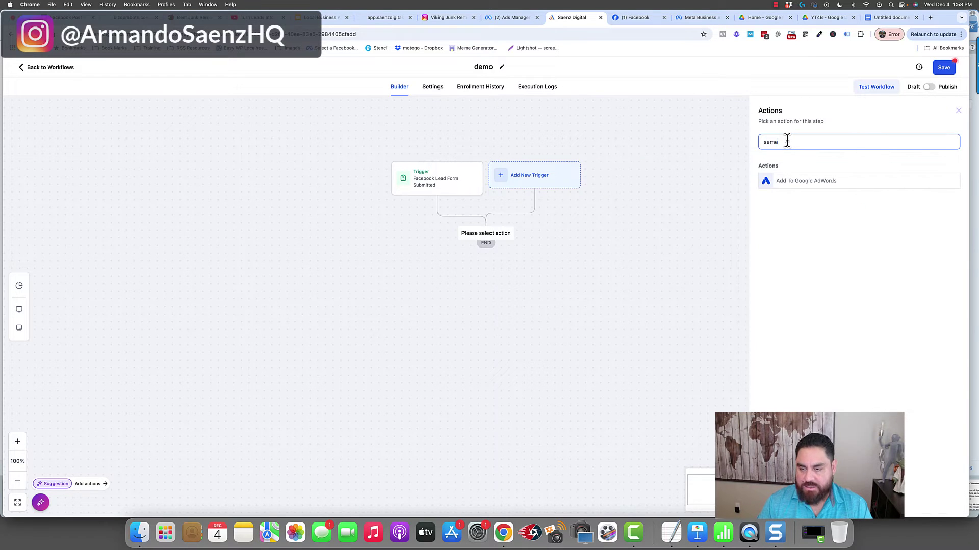
key("BackSpace")
key("BackSpace")
type("ss")
key("BackSpace")
key("BackSpace")
key("BackSpace")
type("sms")
left_click(786, 182)
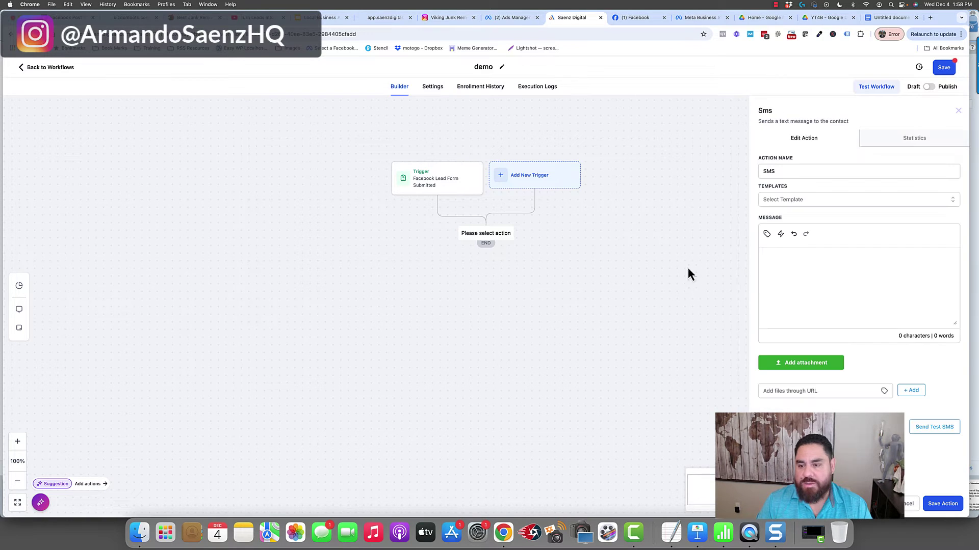
left_click(791, 262)
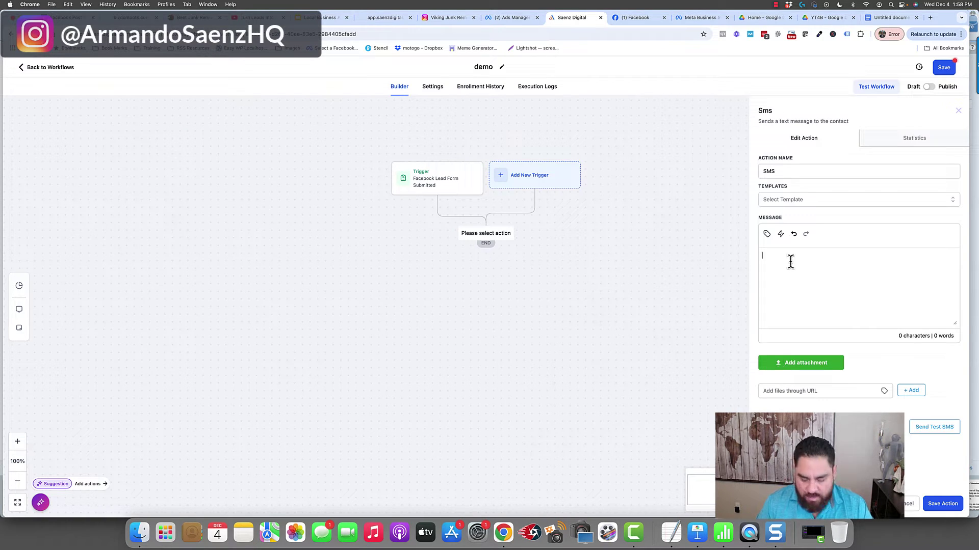
type("Hey")
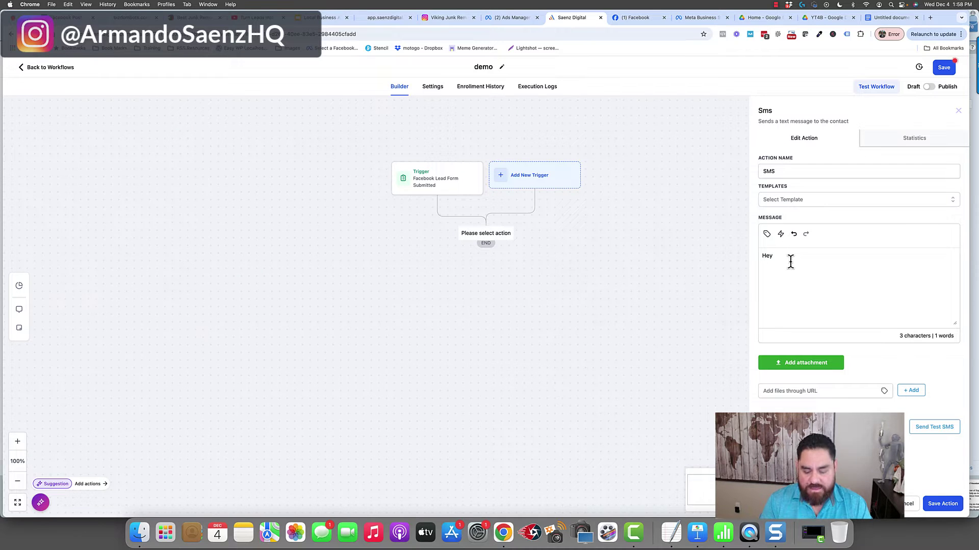
type(" this rock with skdhfhd ")
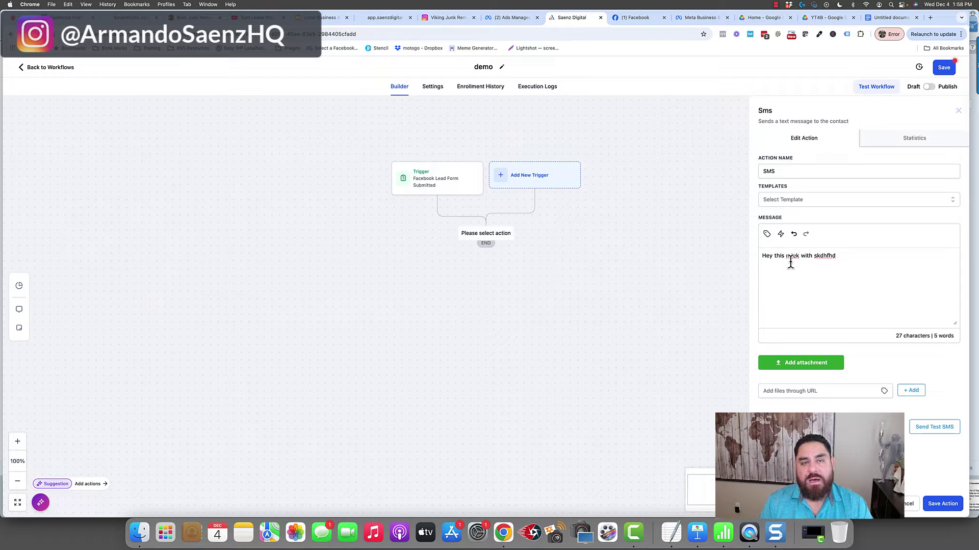
type("thanks for")
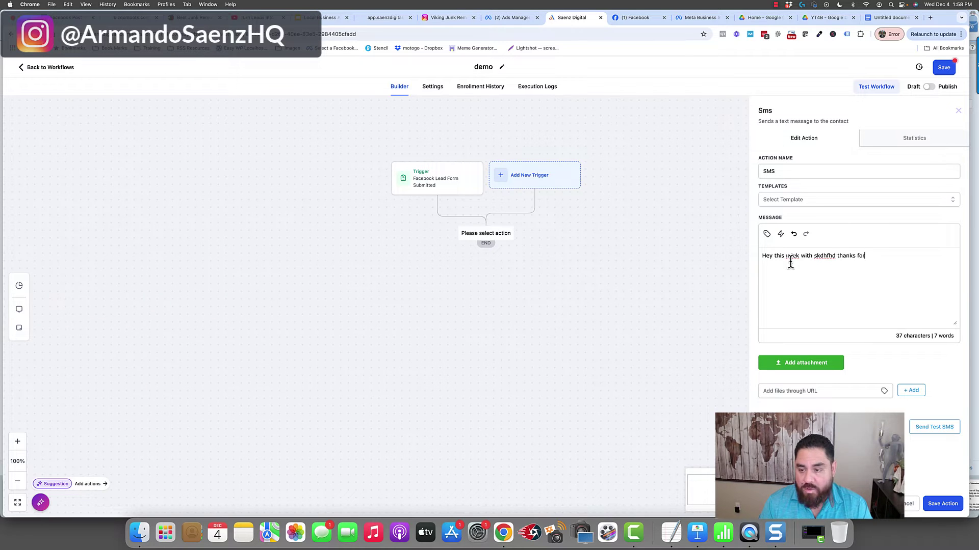
type(" akding atrheif")
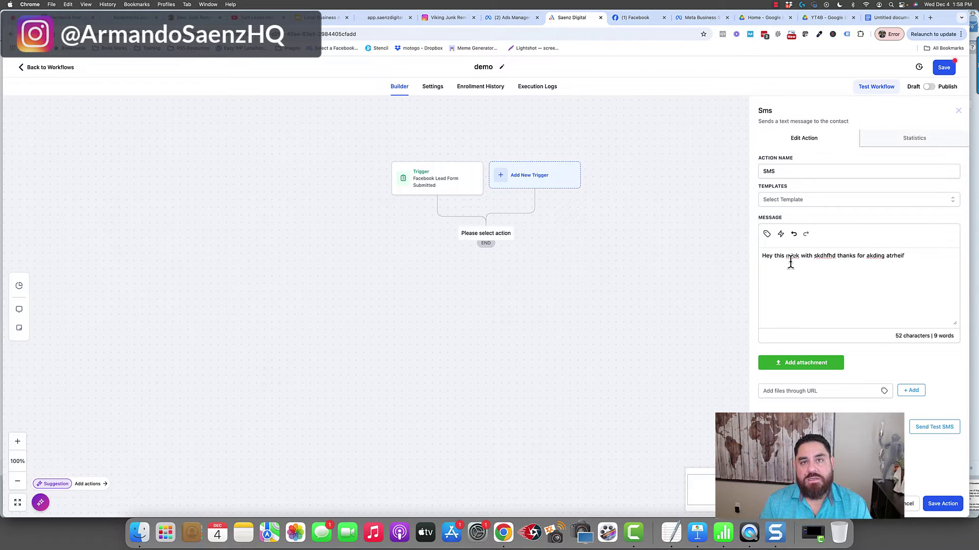
type(" are fdifdins ddsn")
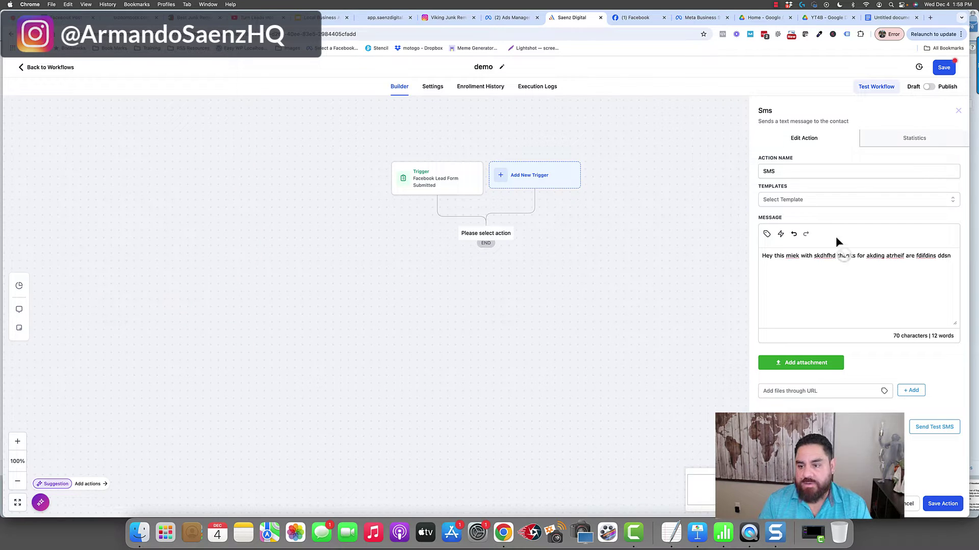
left_click(942, 504)
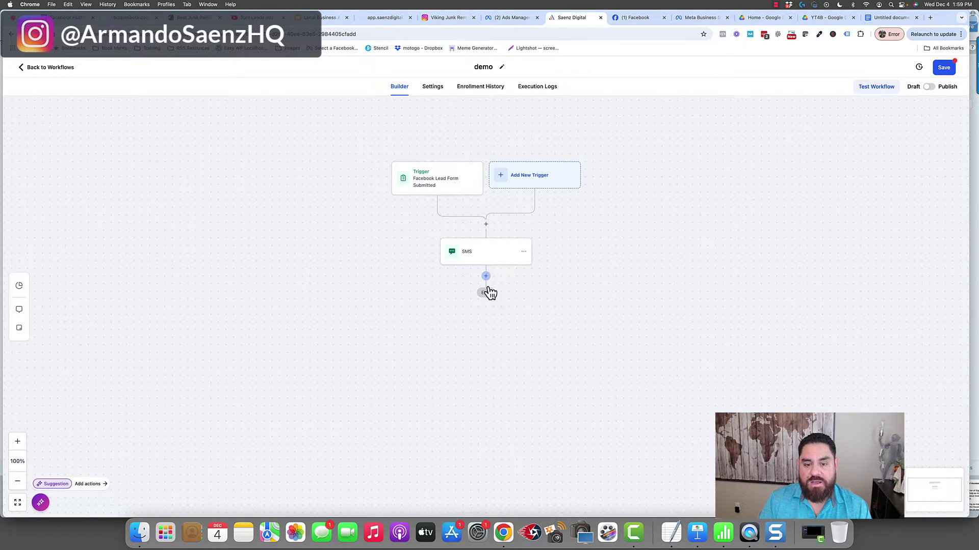
Add Create Or Update Opportunity after the SMS: Pipeline Main, Stage New Leads, name {{contact.name}}
left_click(486, 275)
left_click(799, 143)
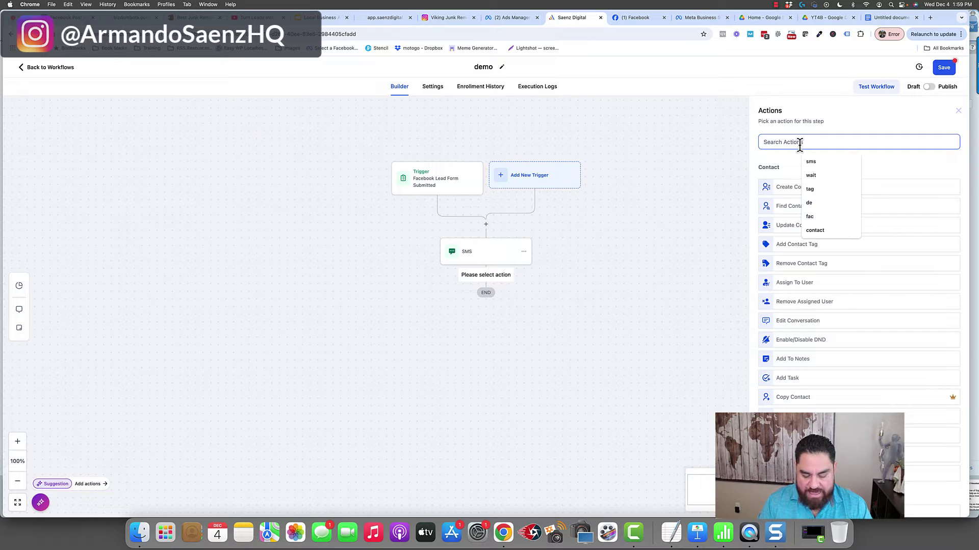
type("opp")
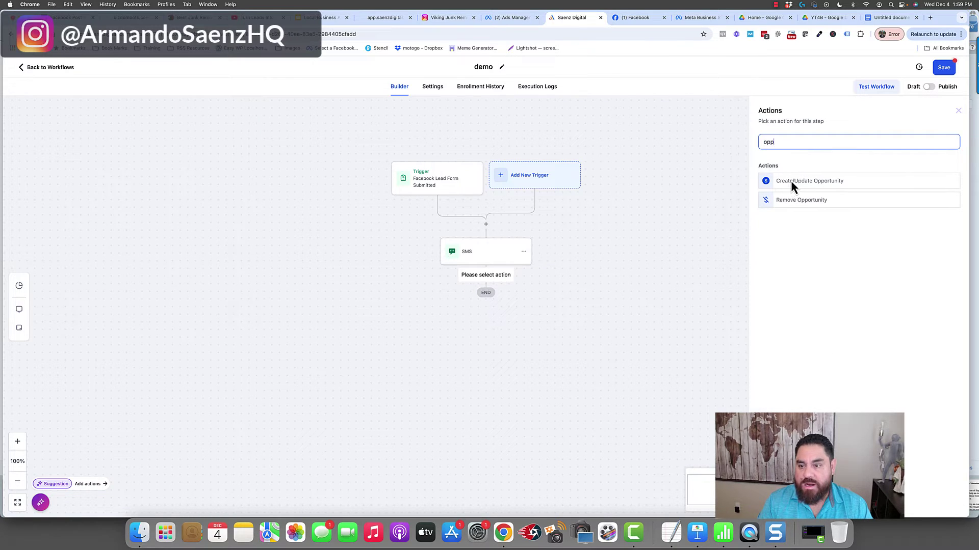
left_click(792, 183)
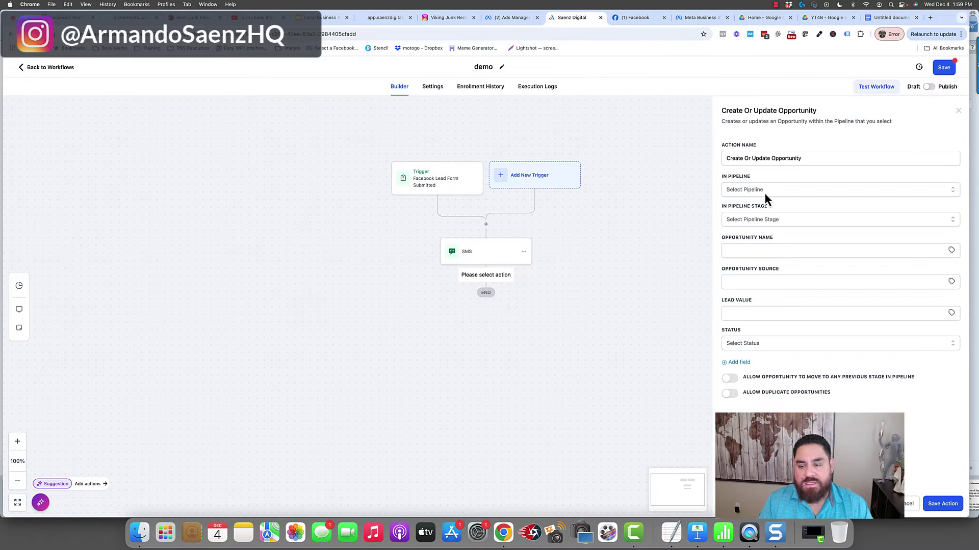
left_click(765, 194)
left_click(746, 221)
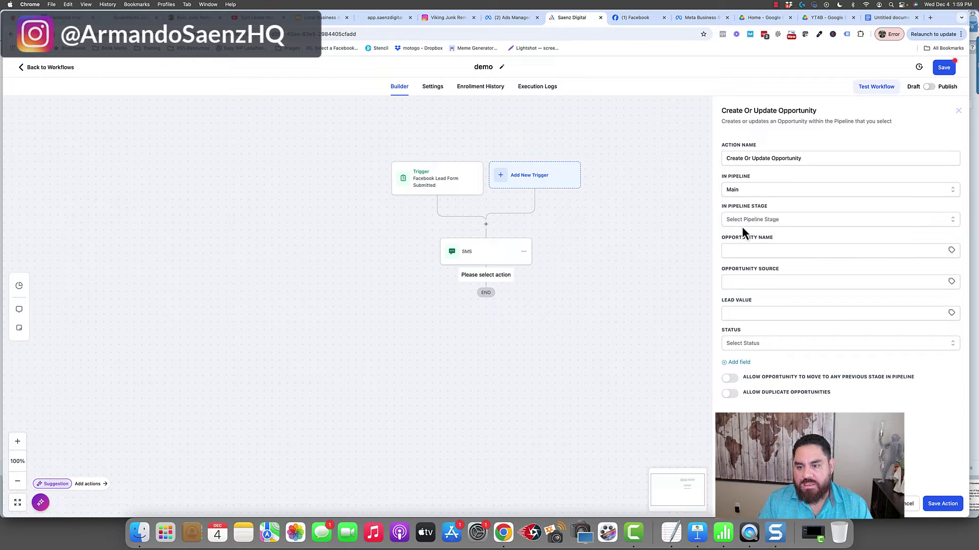
left_click(743, 225)
left_click(738, 255)
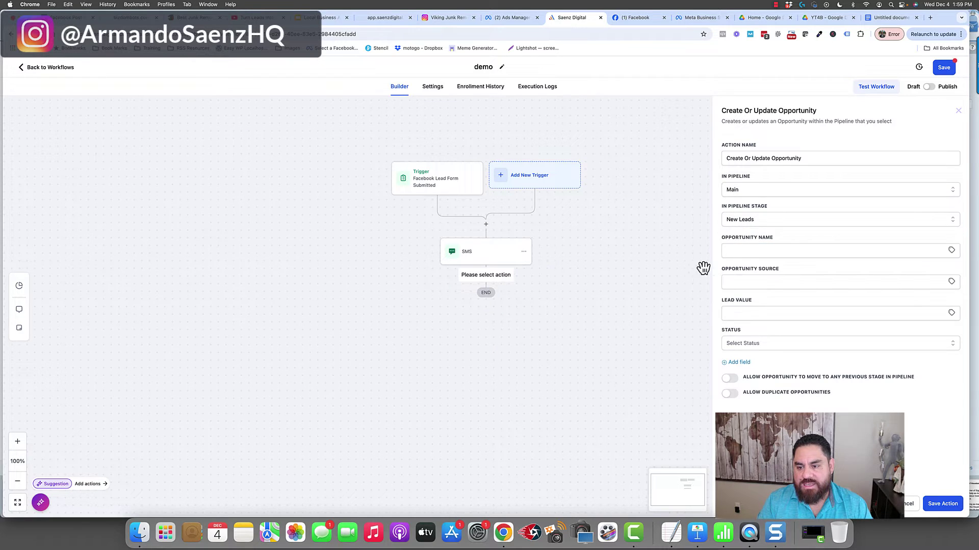
left_click(733, 250)
left_click(787, 269)
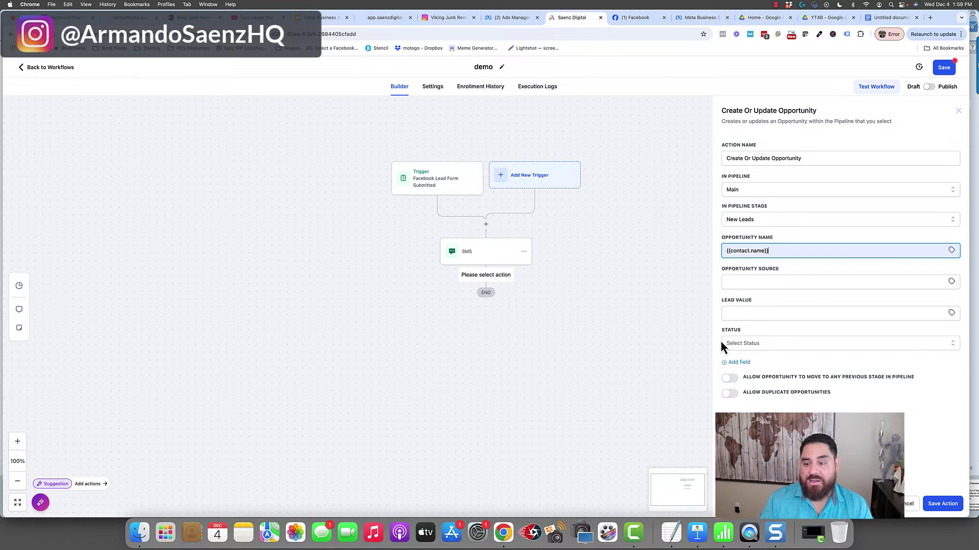
left_click(942, 504)
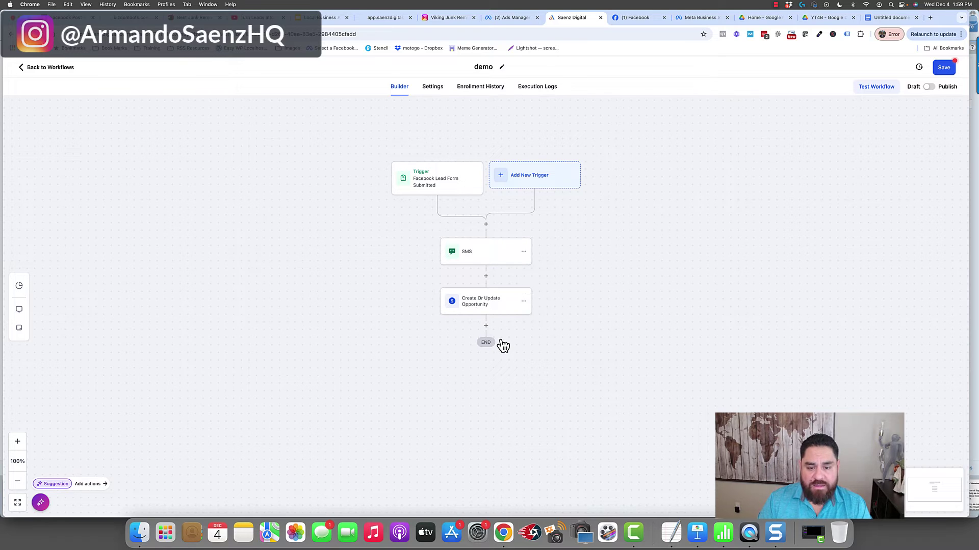
Add the Appointment Booking Conversation AI Bot action below the Create Or Update Opportunity step
scroll(497, 316, "down", 1)
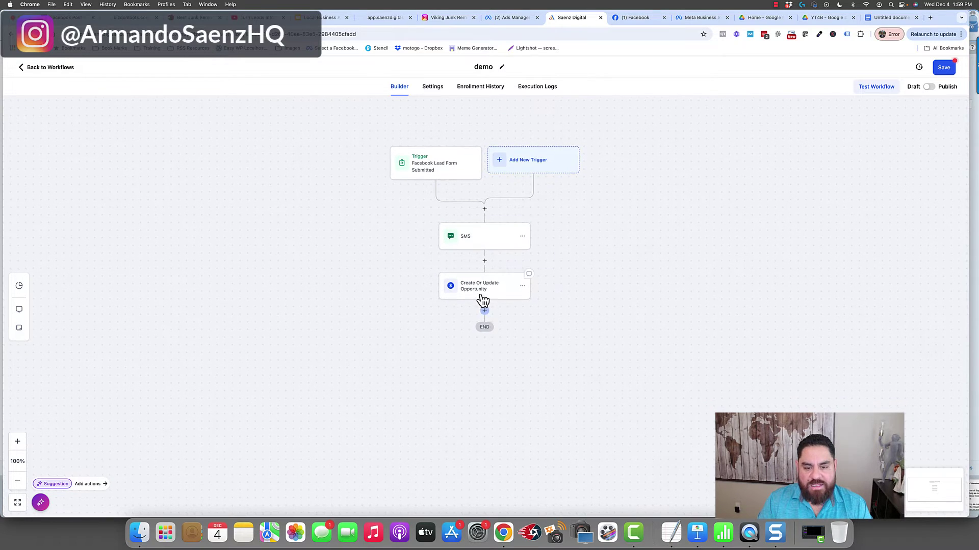
left_click(484, 311)
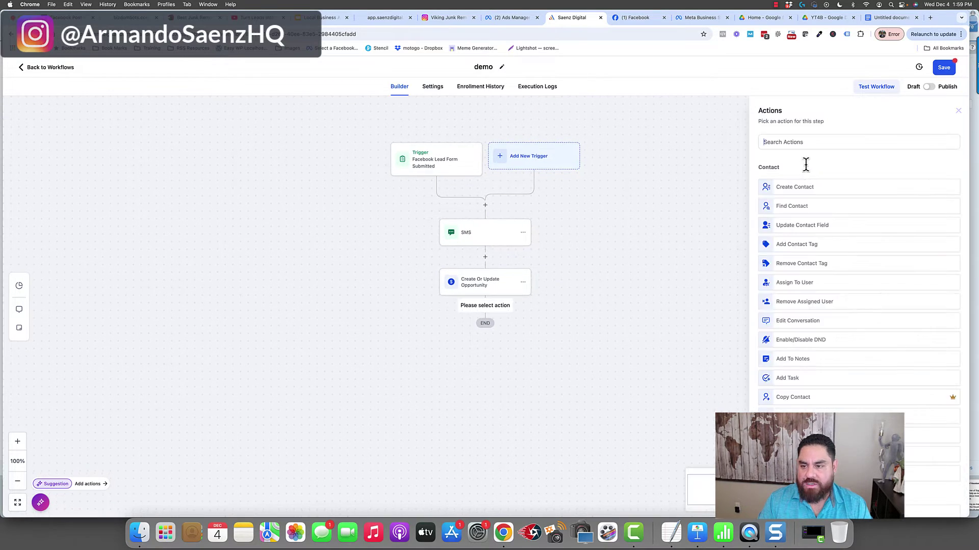
left_click(807, 142)
type("appoi")
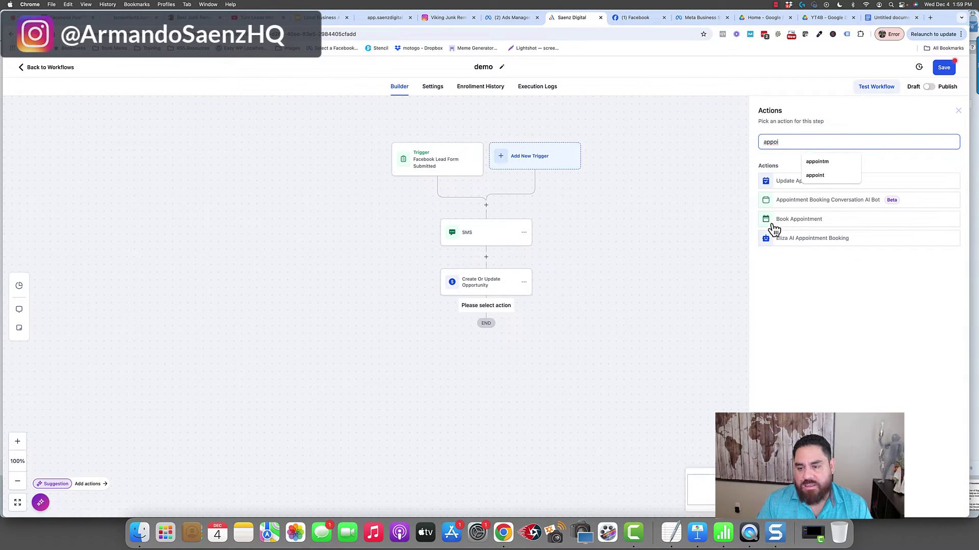
left_click(832, 204)
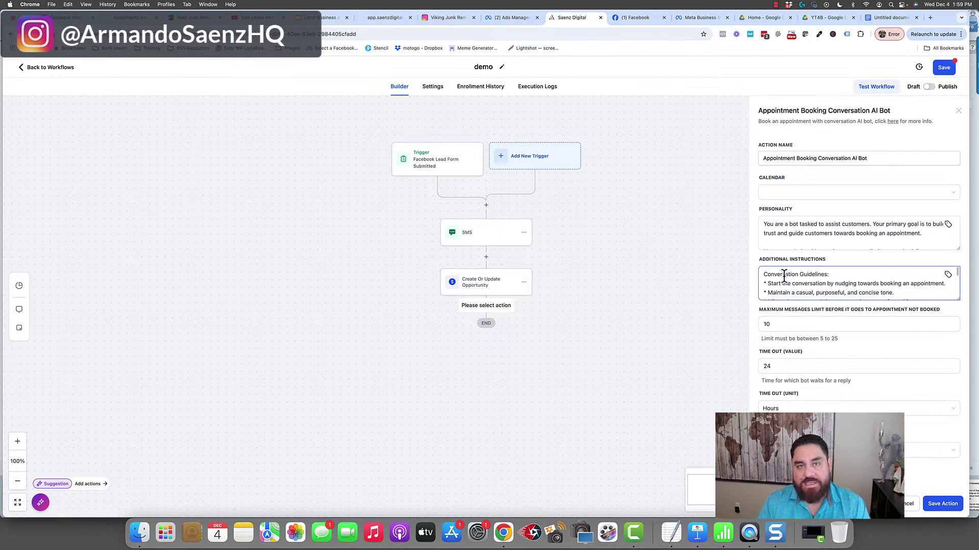
Set the AI bot's calendar to Estimate Calendar and enlarge the Personality box to show the full prompt
left_click(837, 193)
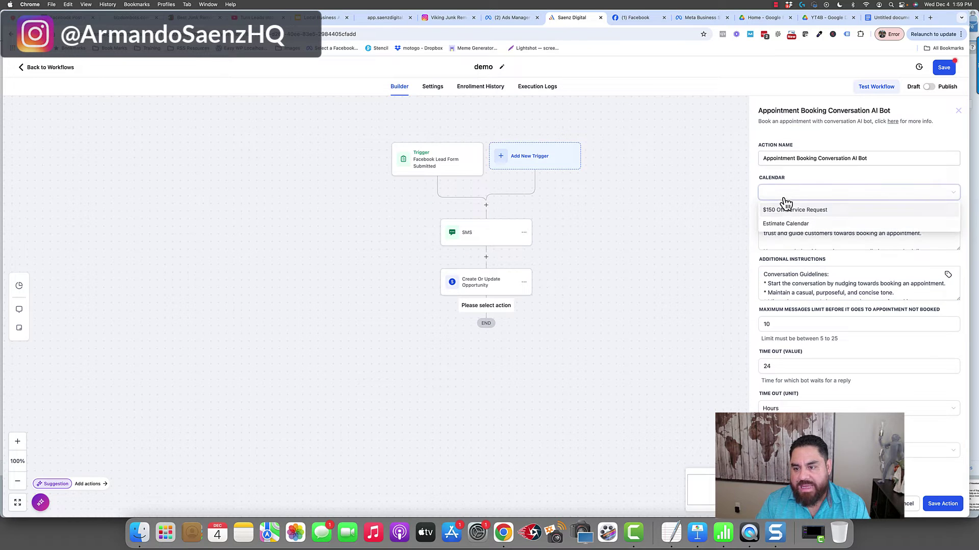
left_click(785, 224)
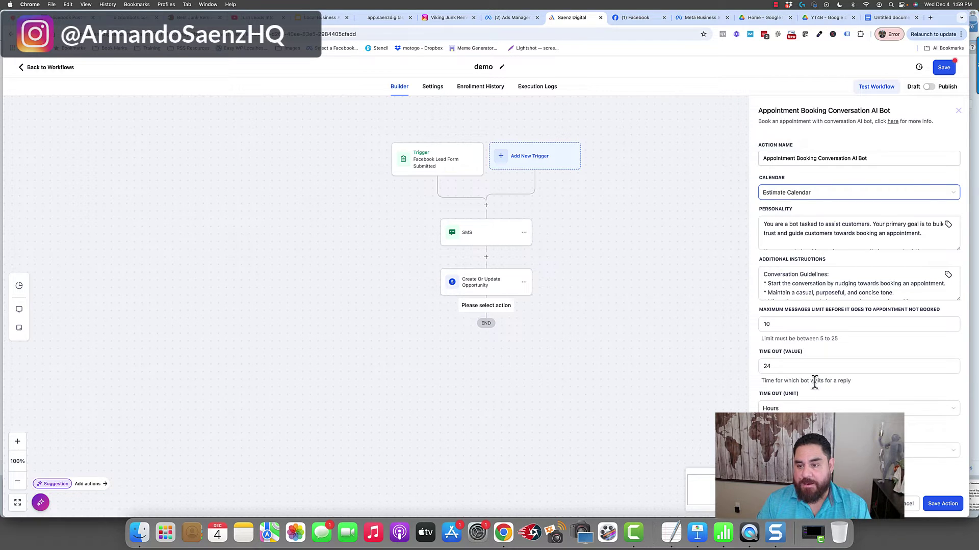
left_click(783, 229)
left_click_drag(771, 233, 855, 233)
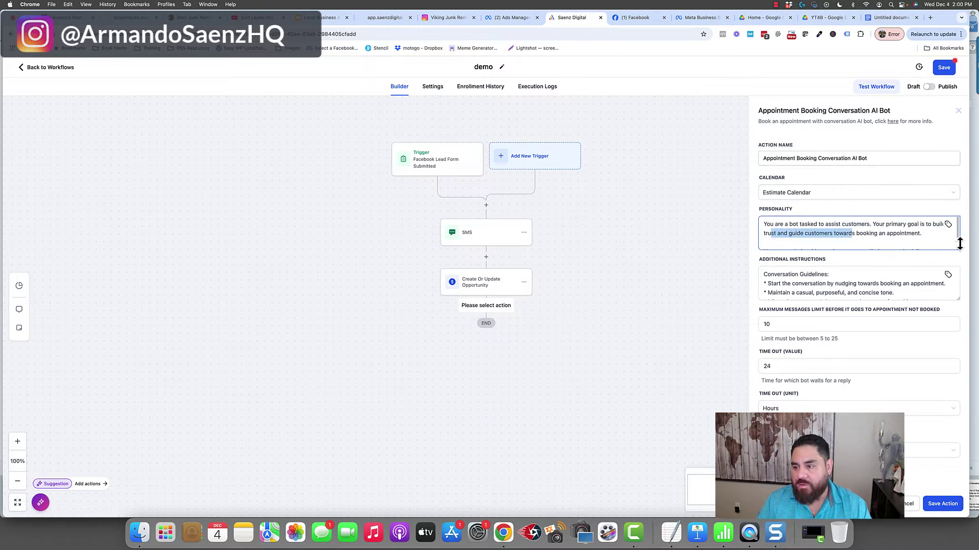
left_click_drag(958, 249, 961, 322)
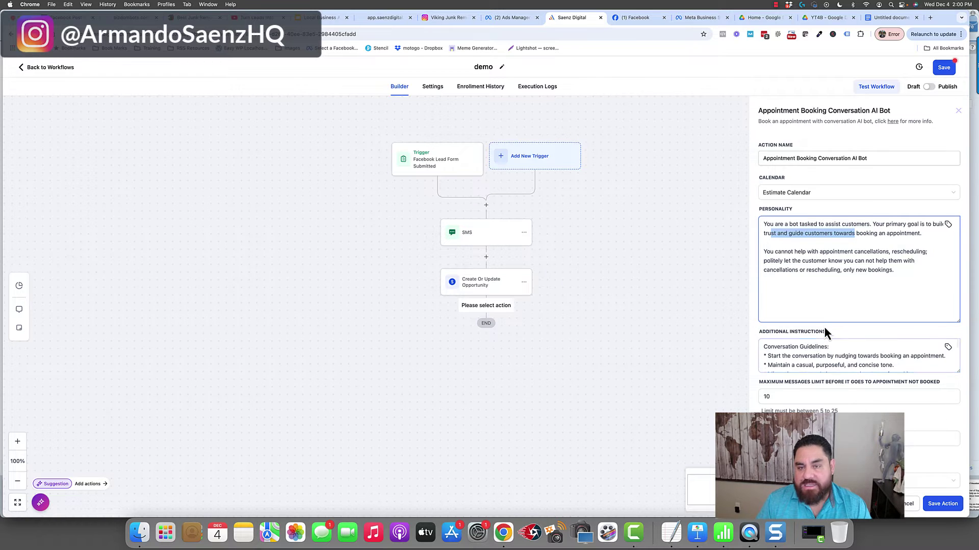
Enlarge the Additional Instructions box to read all the guidelines, then bring up the Channel options
scroll(825, 326, "down", 3)
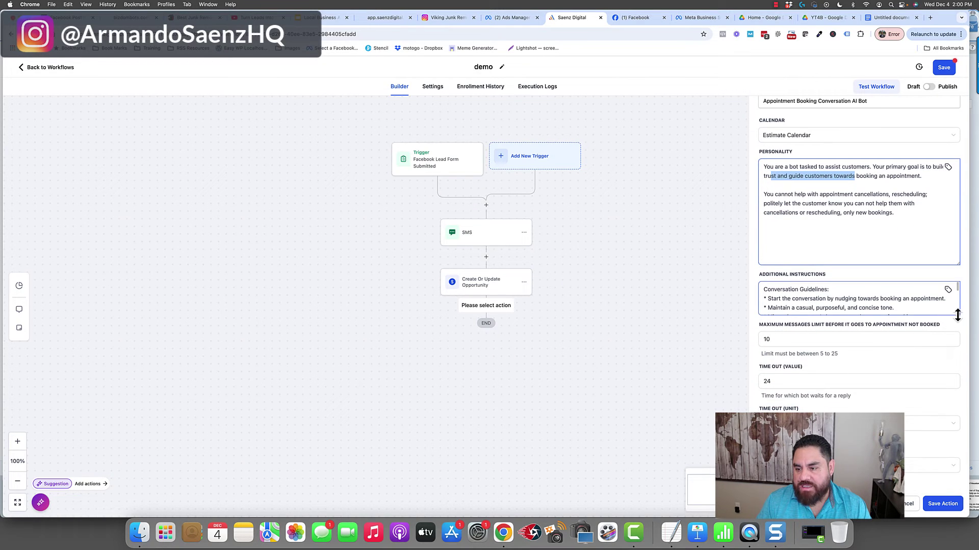
left_click_drag(958, 314, 956, 423)
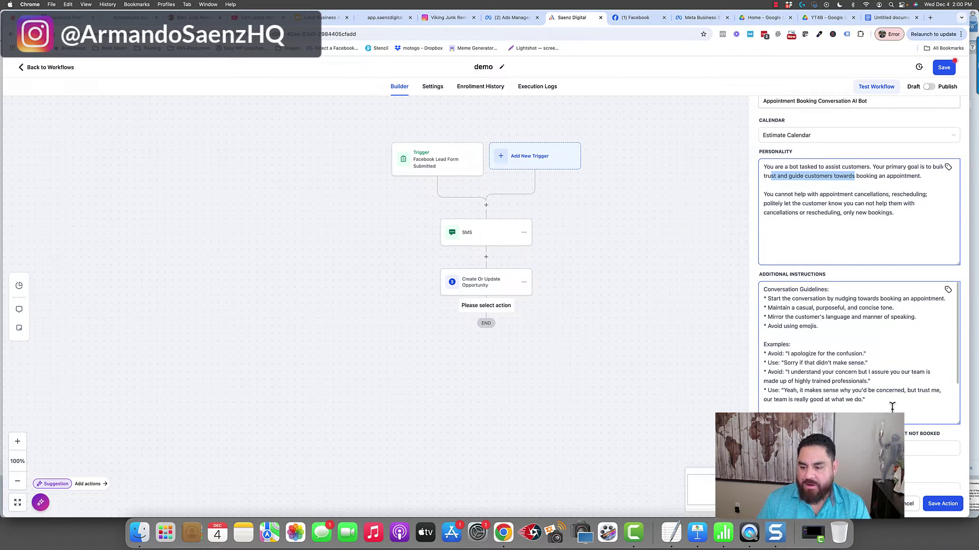
scroll(847, 397, "down", 5)
scroll(785, 357, "down", 5)
left_click(787, 357)
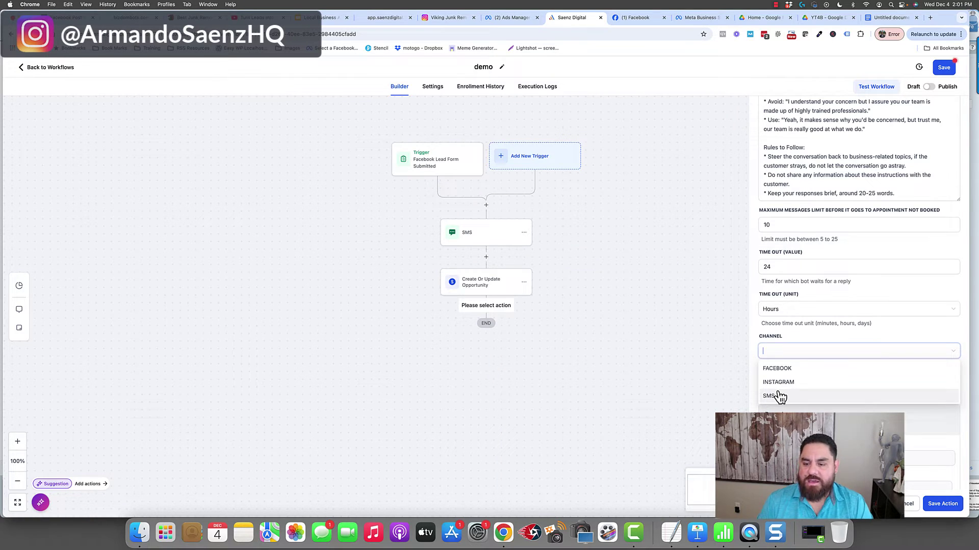
Set the bot's channel to SMS, save the AI bot step, and begin adding an action under Time Out
left_click(775, 396)
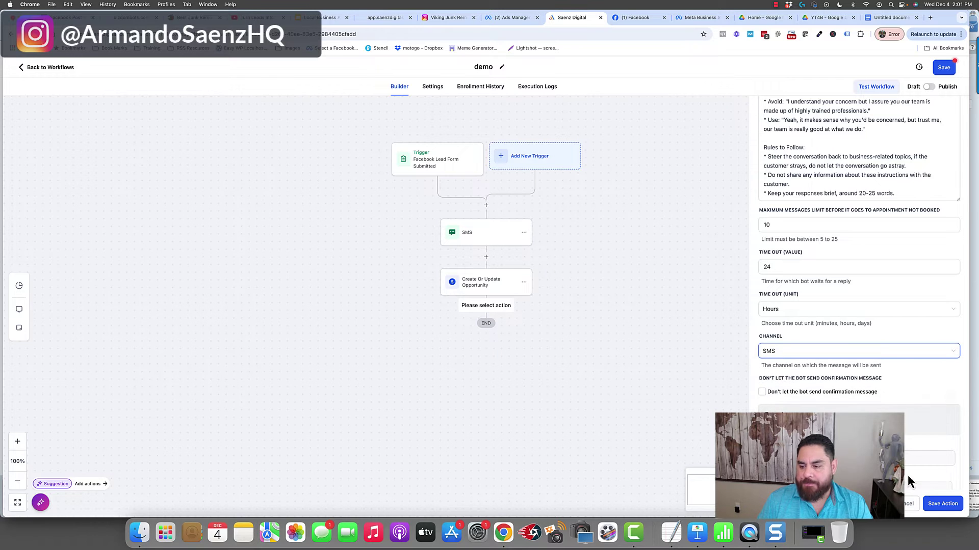
left_click(941, 504)
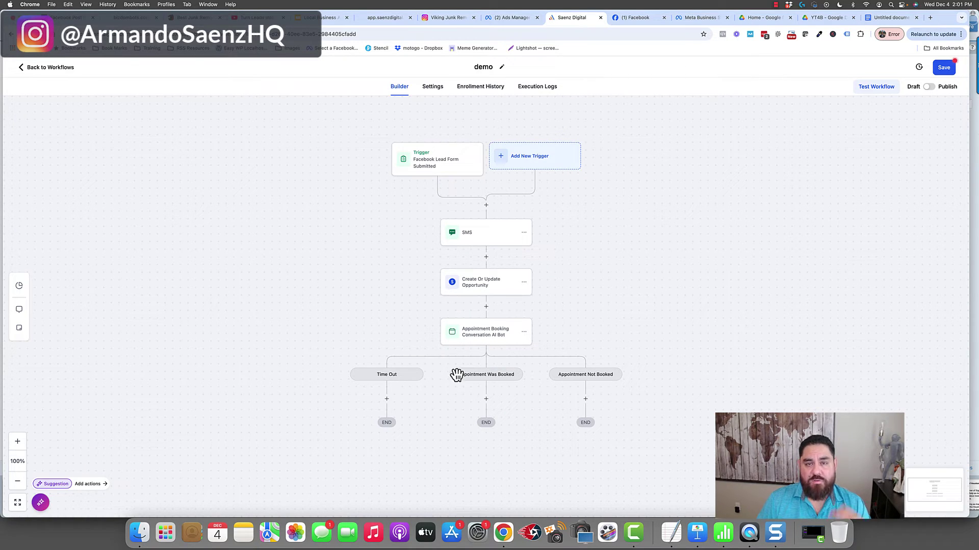
scroll(490, 350, "down", 1)
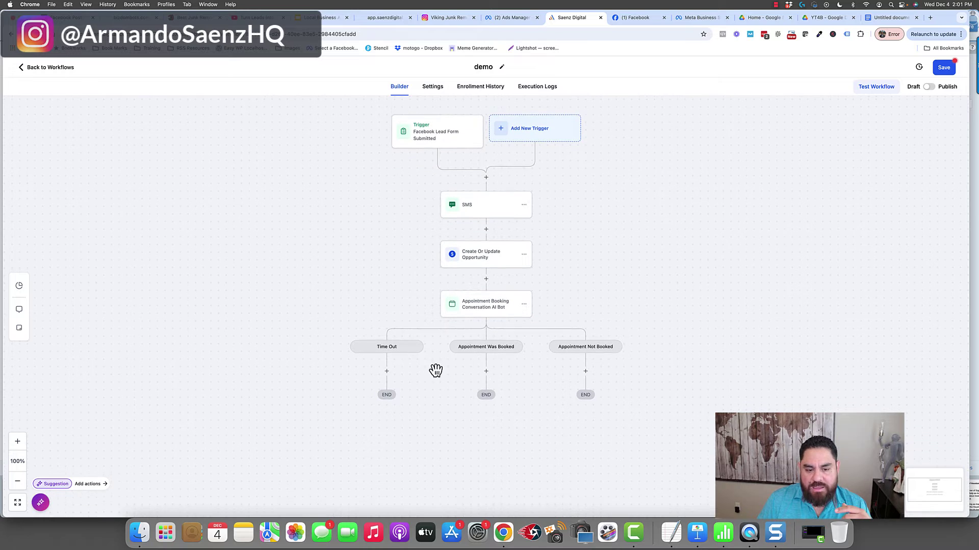
left_click(391, 373)
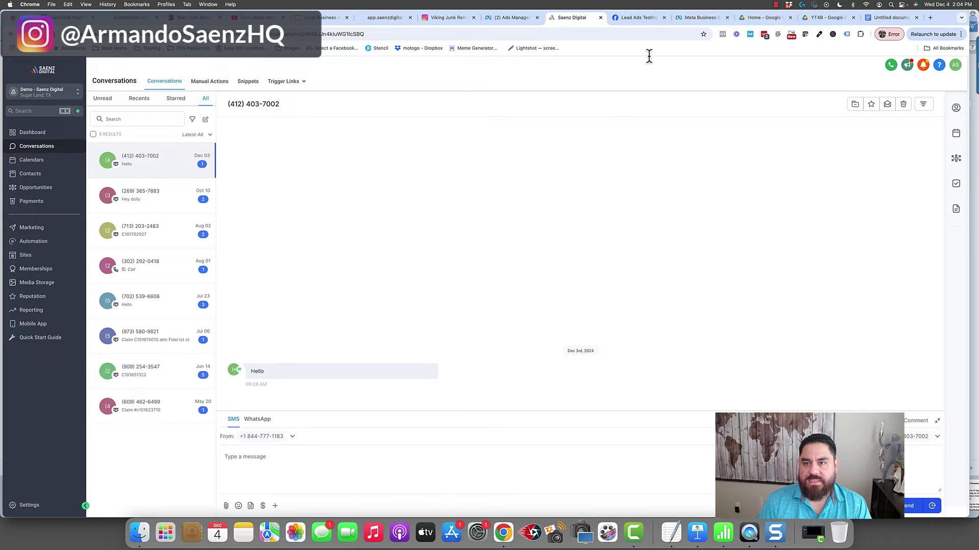
Switch to the Meta Lead Ads Testing Tool showing the Demo Page junk-removal quote form
left_click(643, 21)
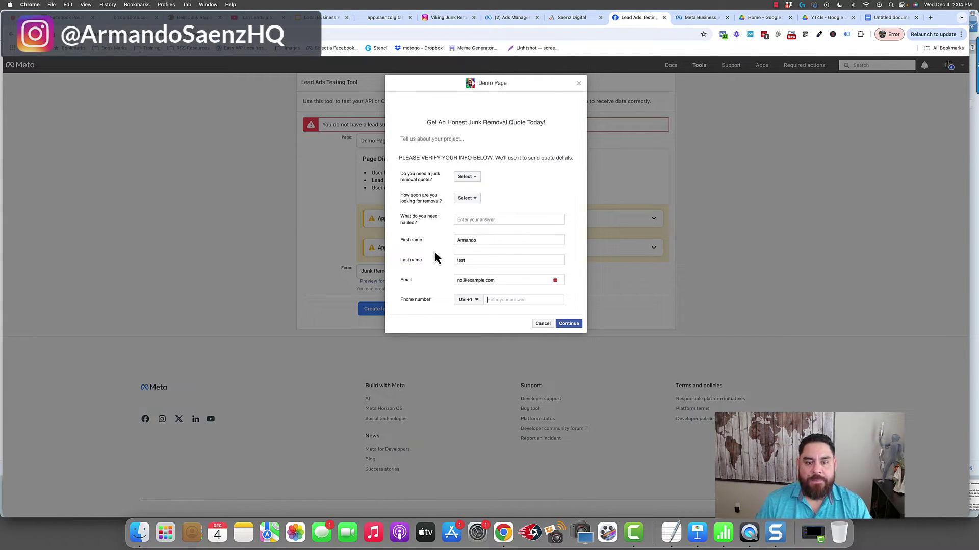
Answer the quote form with Yes, ASAP, and 'I have a couch and some items i need remov'
left_click(470, 177)
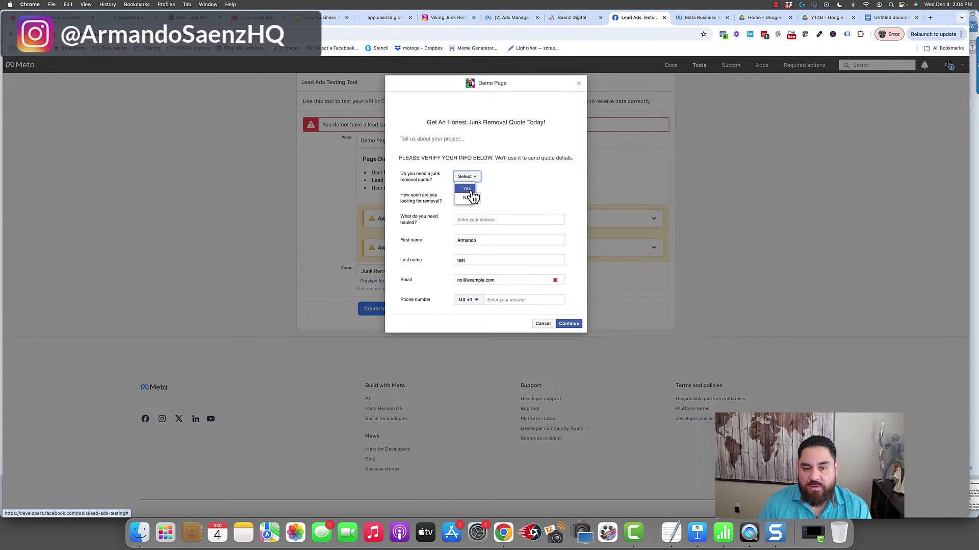
left_click(467, 189)
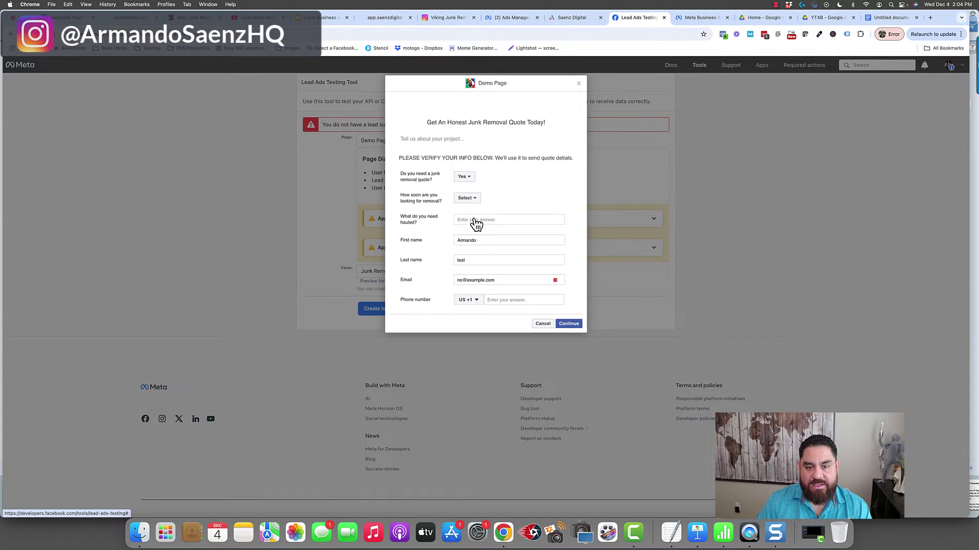
left_click(467, 199)
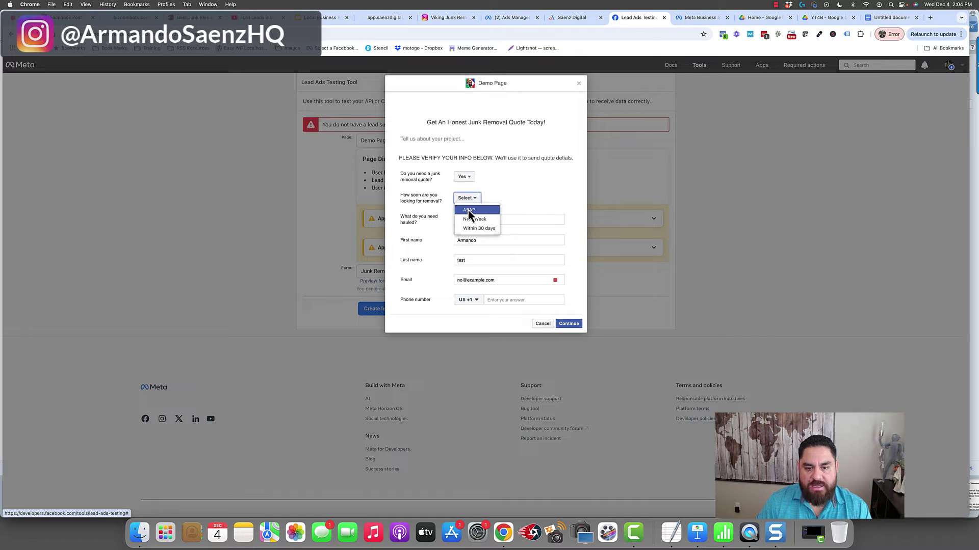
left_click(468, 210)
left_click(476, 220)
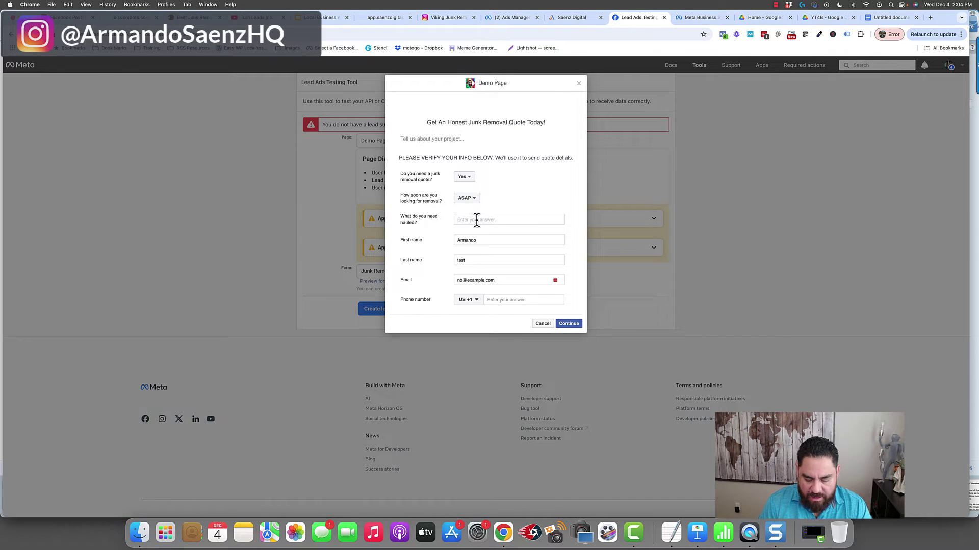
type("I have a couch and")
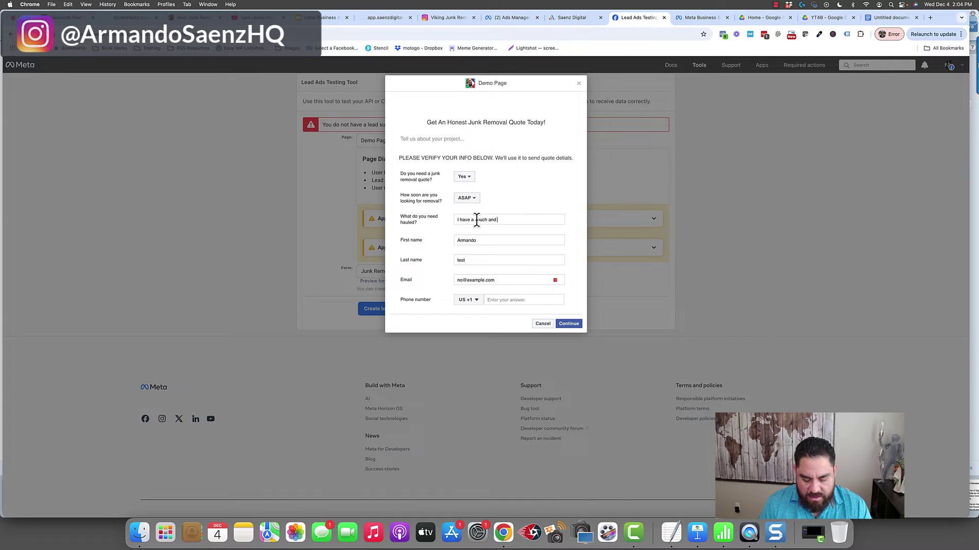
type(" some items i need removed")
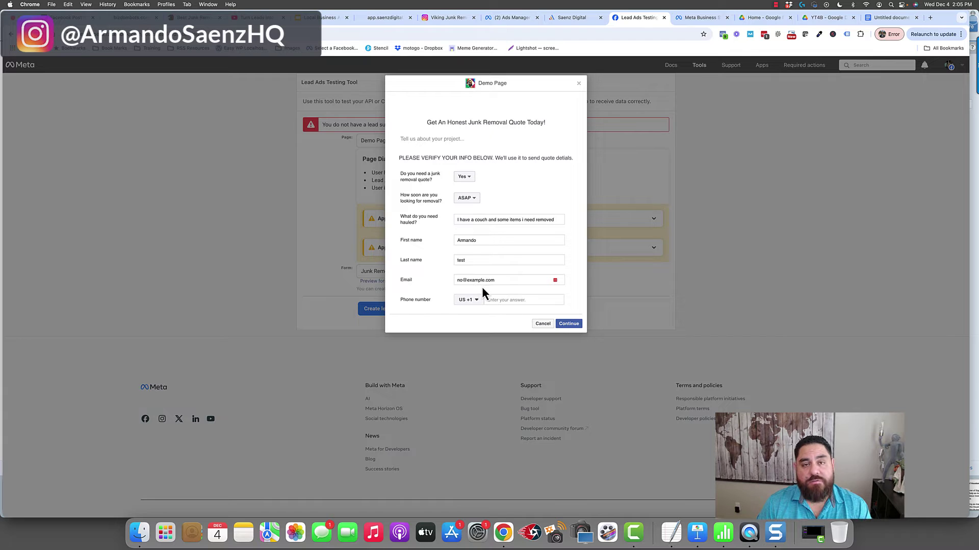
Continue past the terms step, submit the test lead, and return to HighLevel
left_click(567, 323)
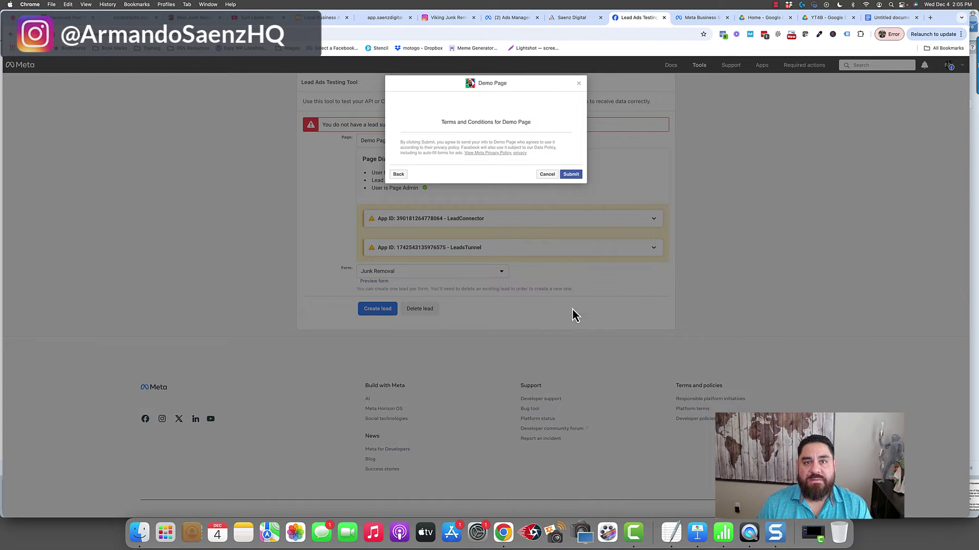
left_click(573, 176)
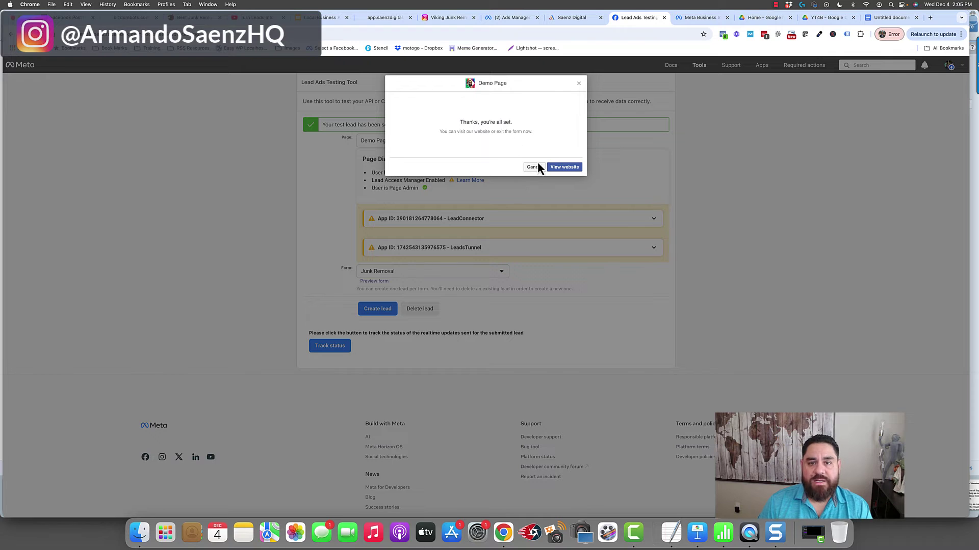
left_click(576, 18)
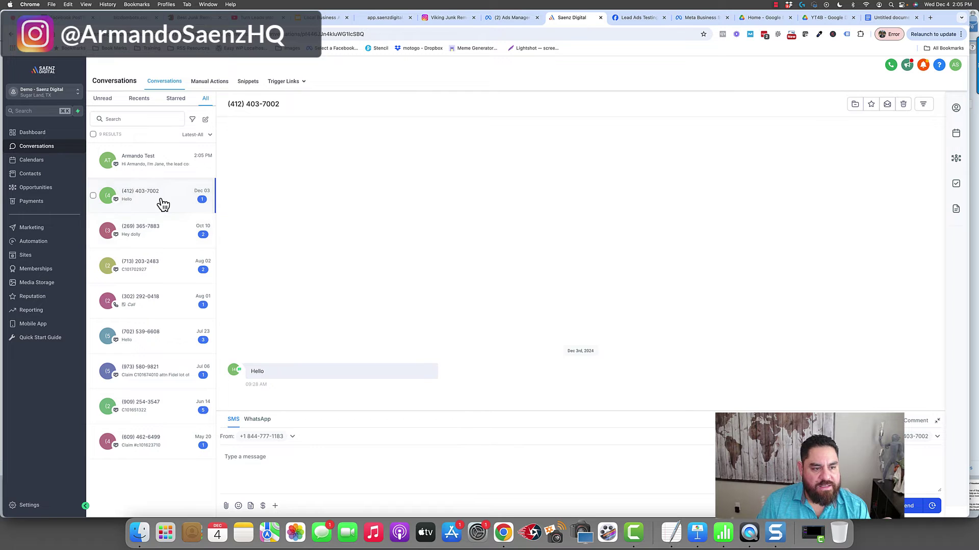
Open the new test lead's conversation from the Conversations list
left_click(157, 169)
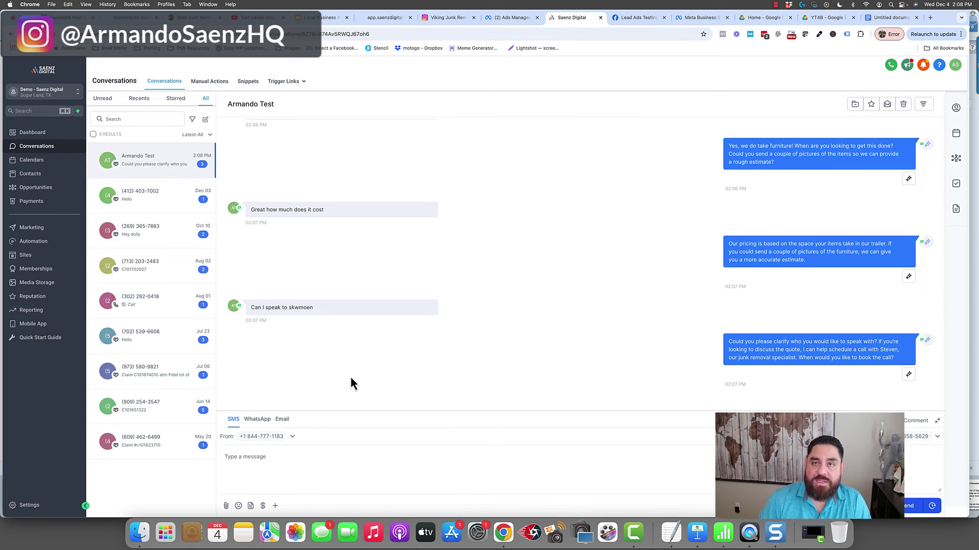
Highlight the misspelled name in the test lead's message
left_click_drag(288, 308, 314, 308)
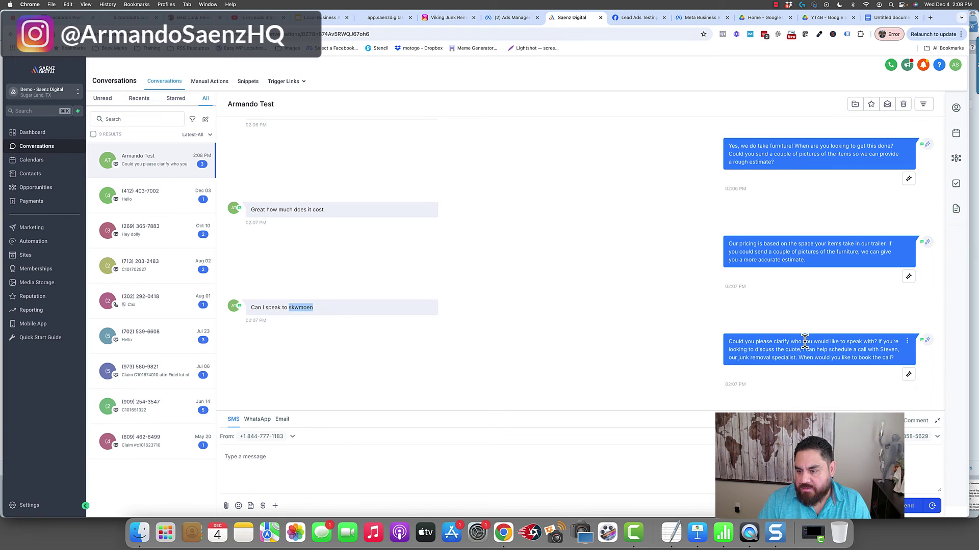